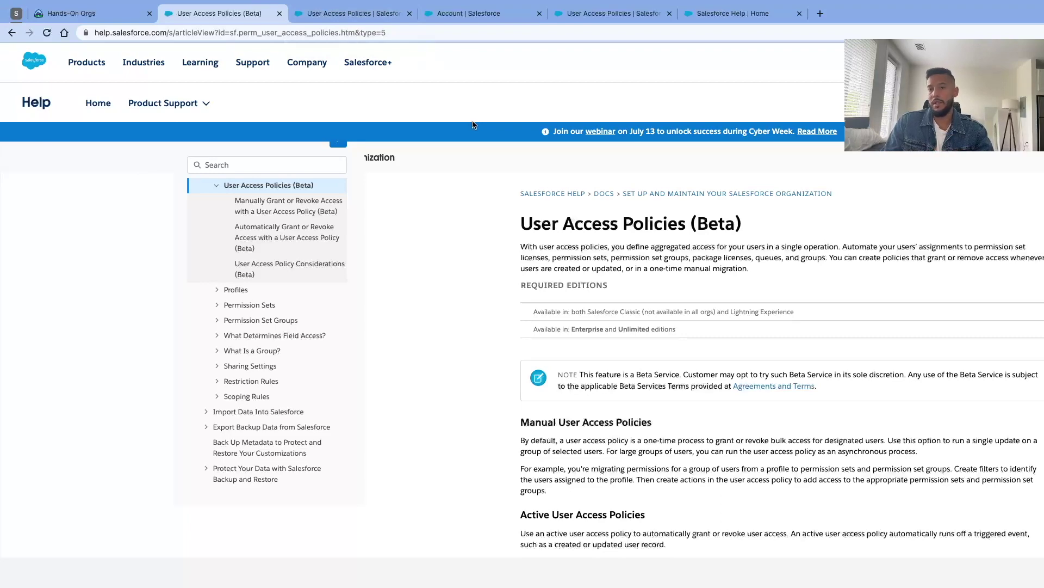
- Switch from the User Access Policies (Beta) Help article to the Salesforce Setup Home tab
key("ctrl+Tab")
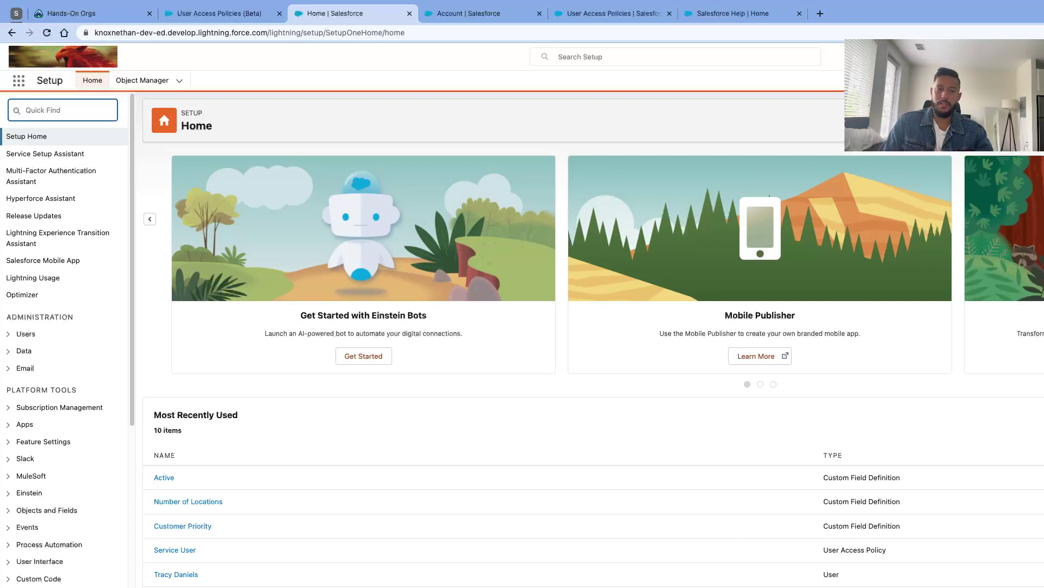
- Find User Management Settings with Quick Find 'USER' and scroll down its settings
type("USER")
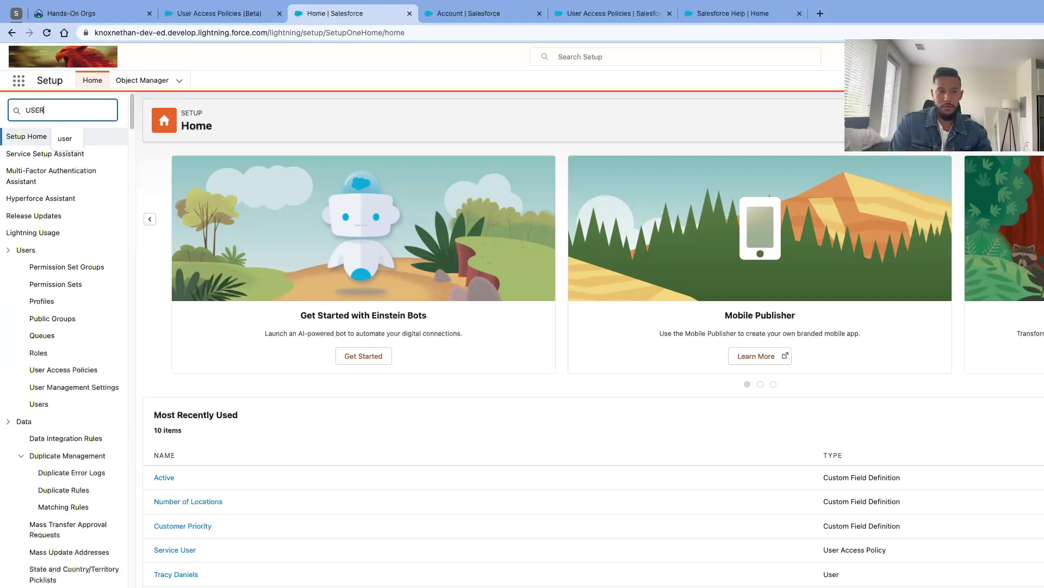
left_click(83, 273)
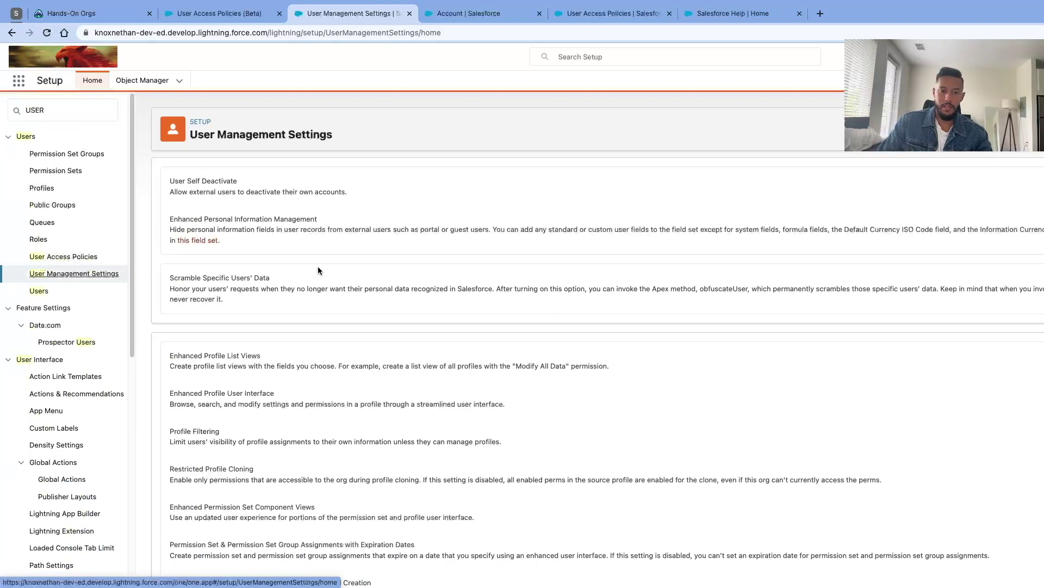
scroll(656, 371, "down", 3)
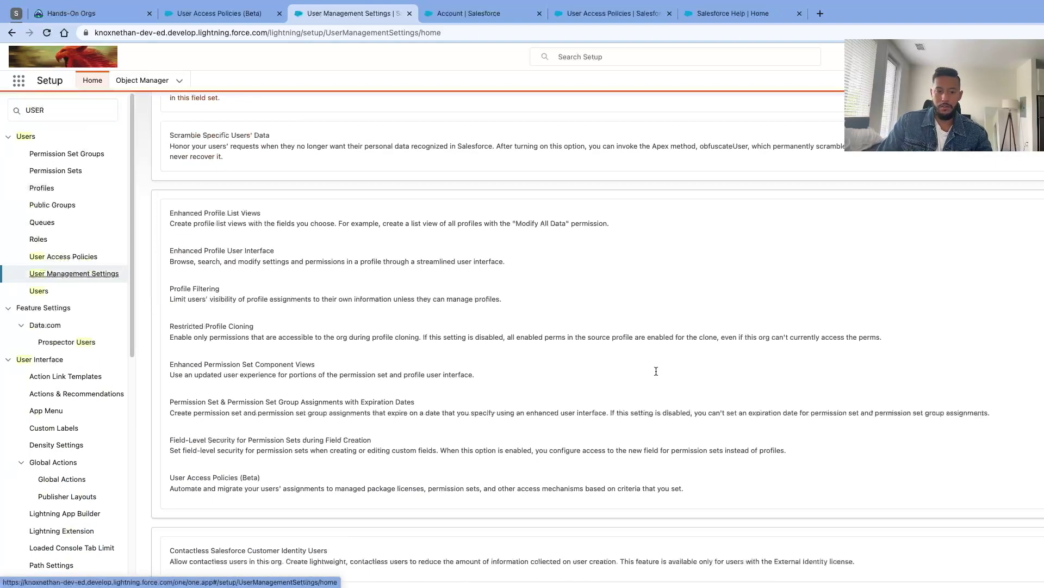
scroll(656, 371, "down", 2)
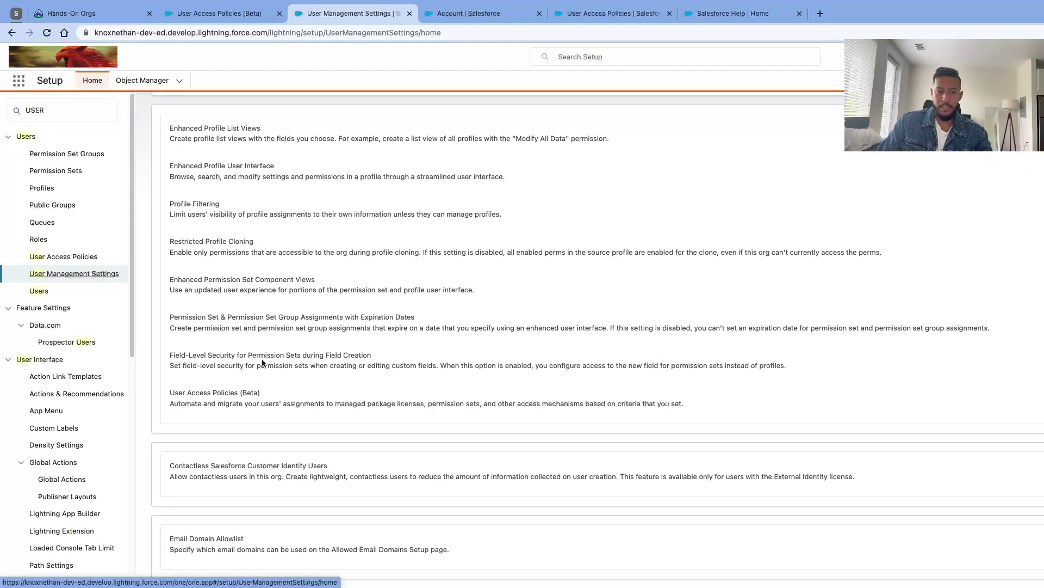
- Highlight the Field-Level Security and User Access Policies (Beta) setting titles
left_click_drag(381, 355, 173, 358)
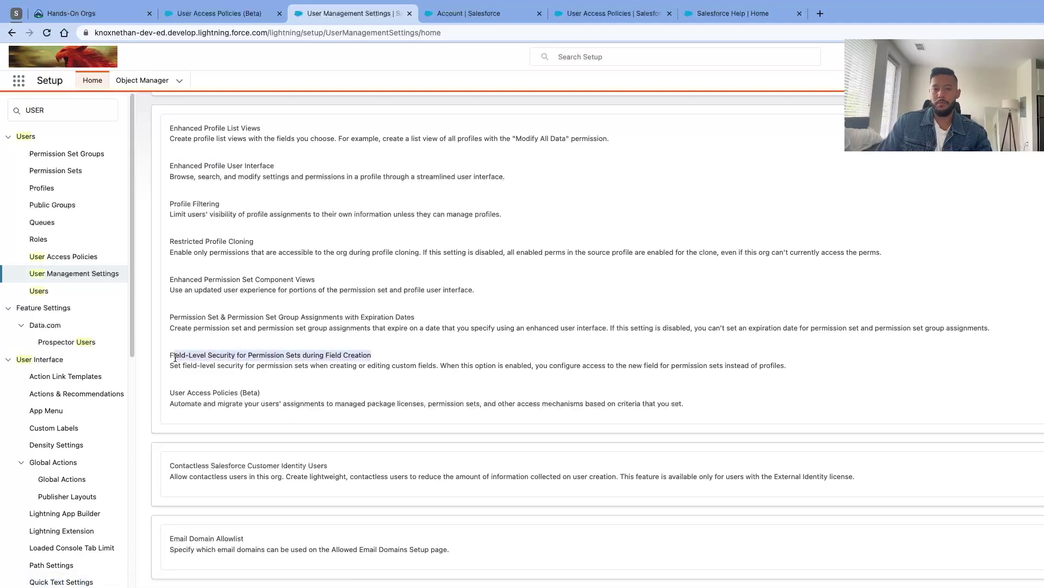
left_click(253, 390)
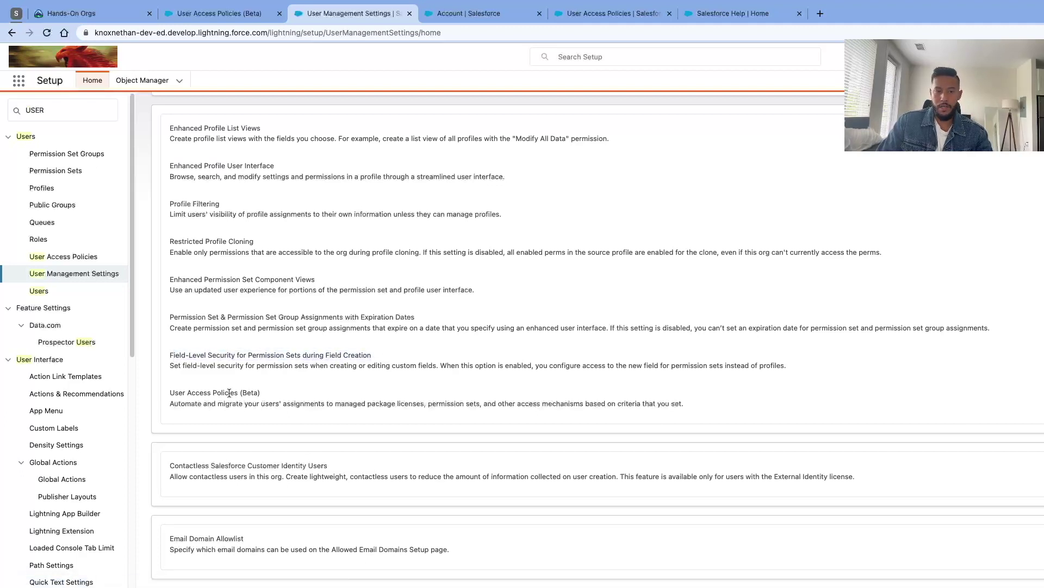
left_click_drag(174, 396, 275, 397)
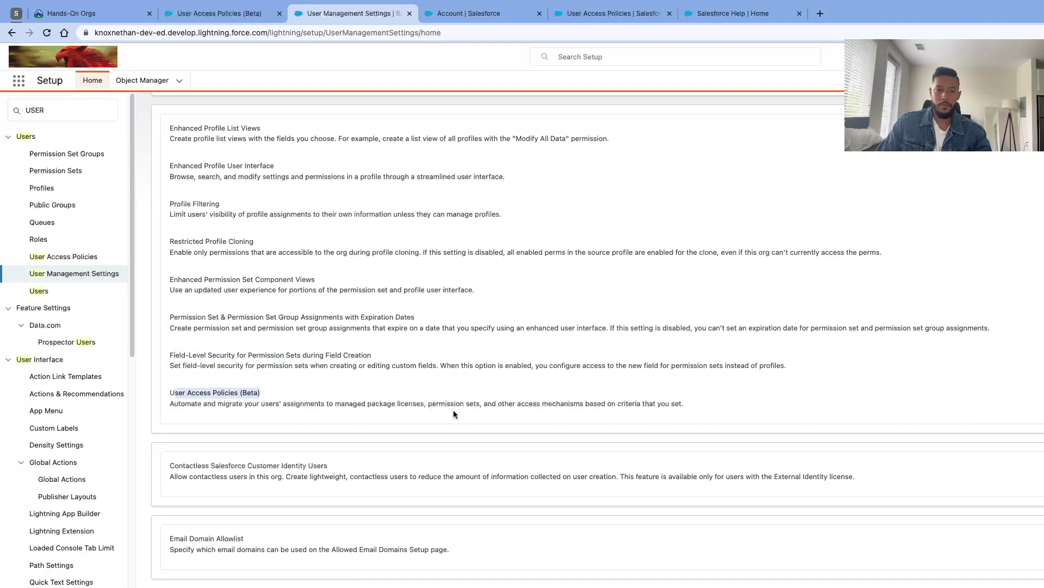
left_click_drag(160, 372, 775, 365)
left_click(747, 363)
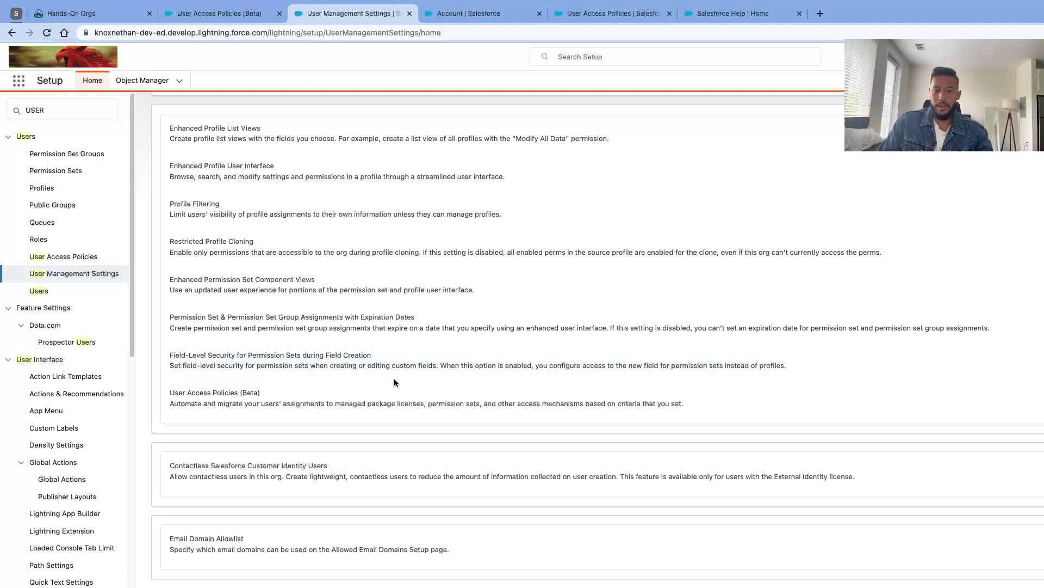
- Highlight the Field-Level Security description, then go to the Permission Sets list
left_click_drag(438, 367, 392, 367)
left_click(463, 367)
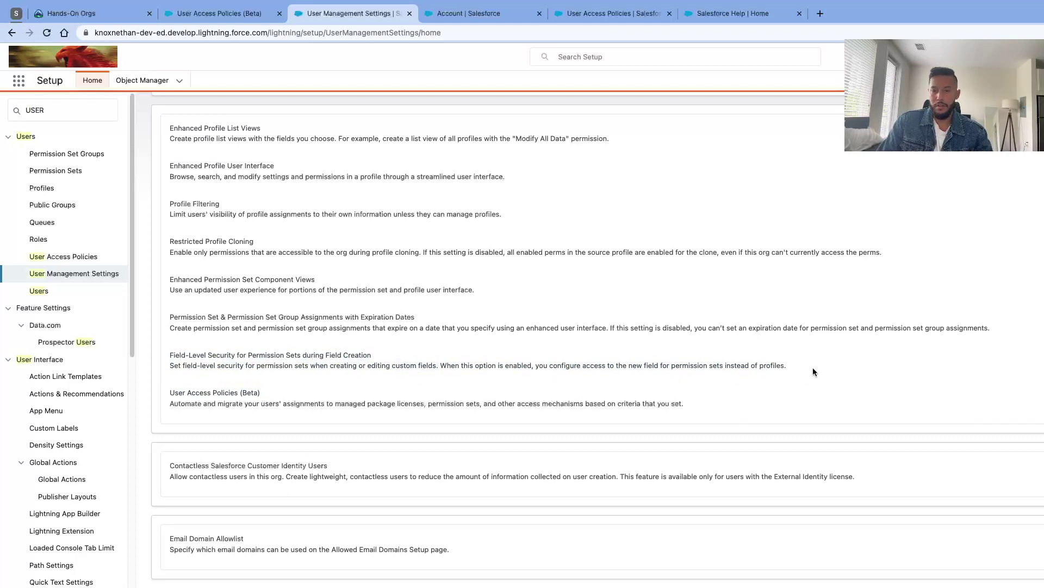
left_click_drag(813, 367, 171, 366)
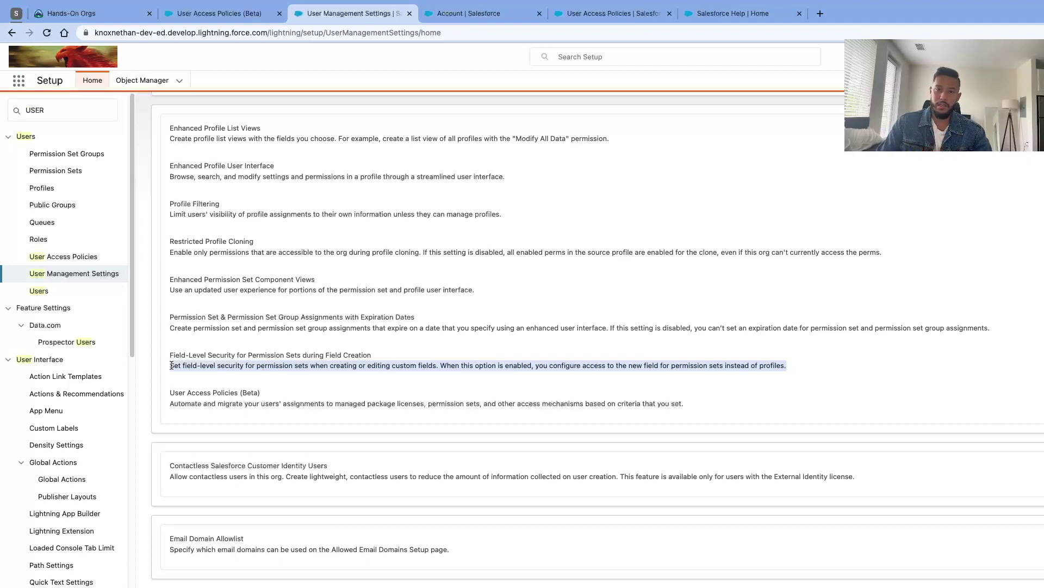
left_click(285, 389)
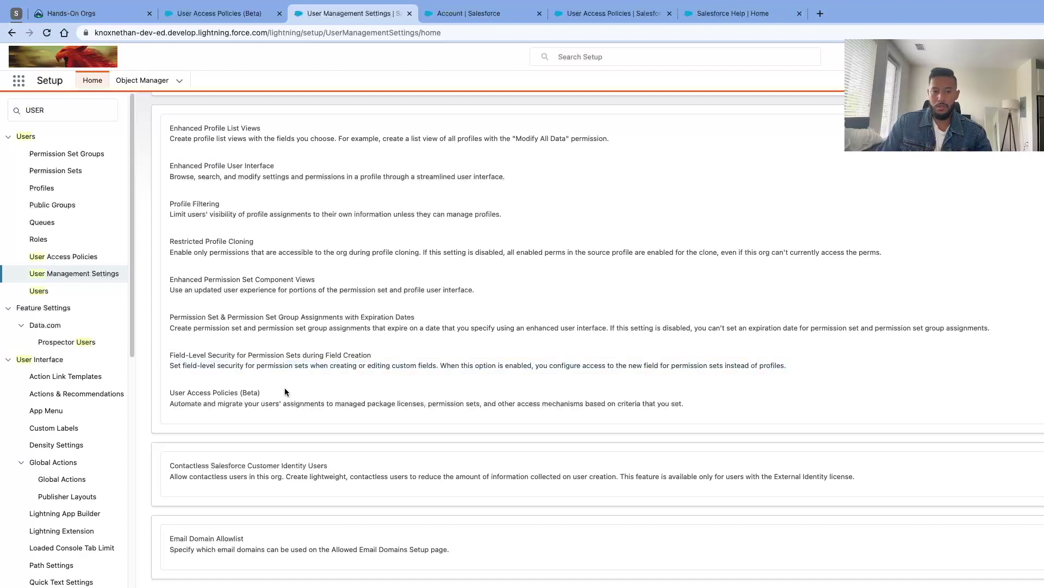
left_click(69, 172)
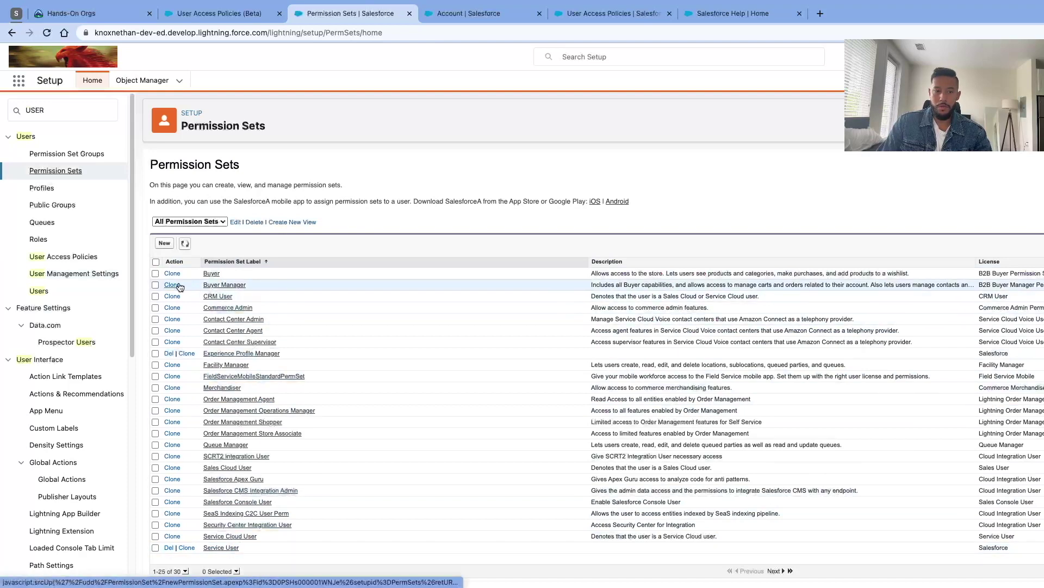
- Create and save a permission set labelled 'Sales' with the Salesforce Platform license
left_click(164, 244)
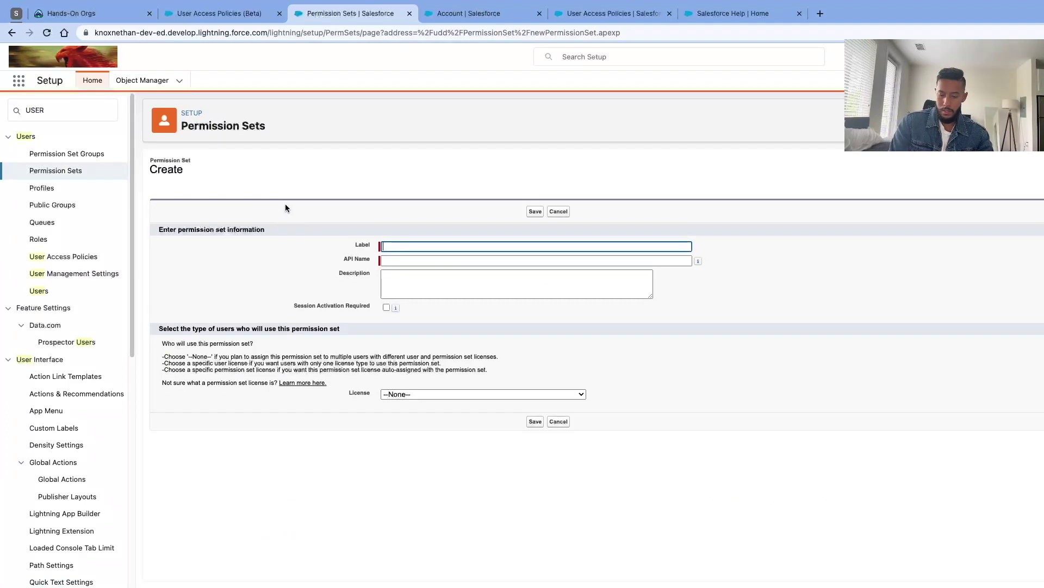
type("sales")
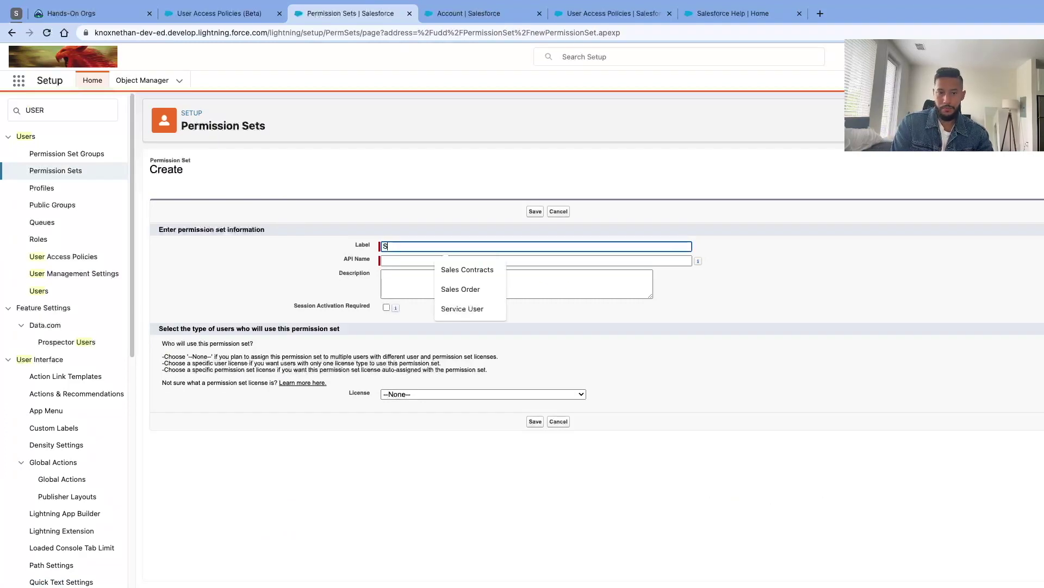
type(" Orde")
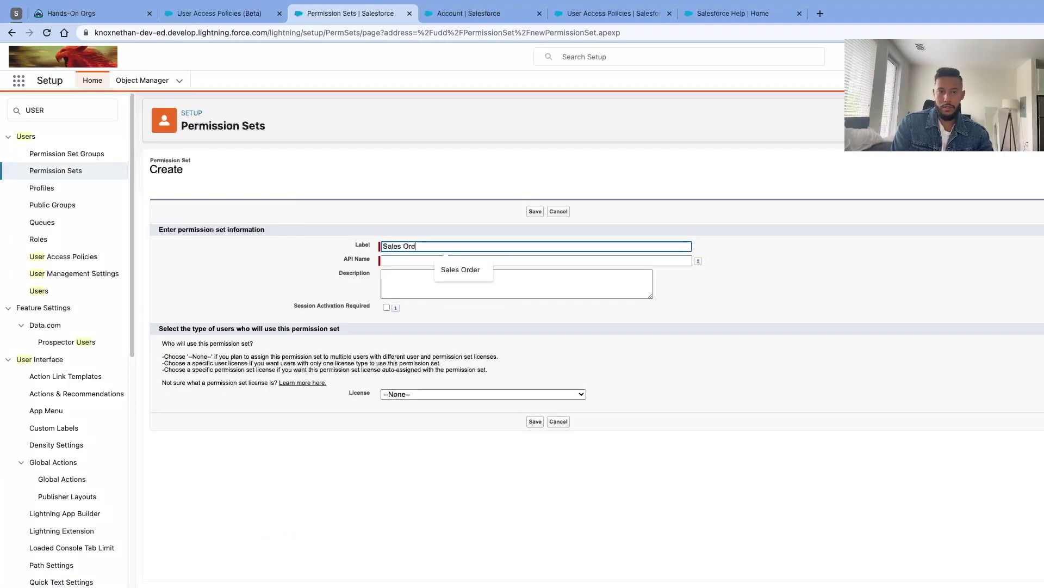
key("BackSpace")
key("BackSpace")
key("BackSpace")
key("BackSpace")
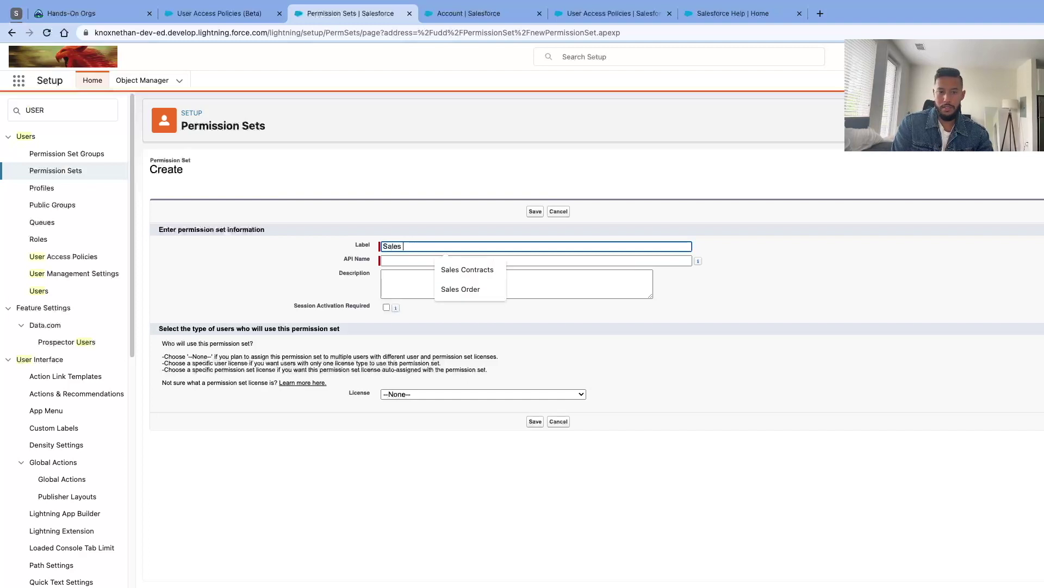
key("Tab")
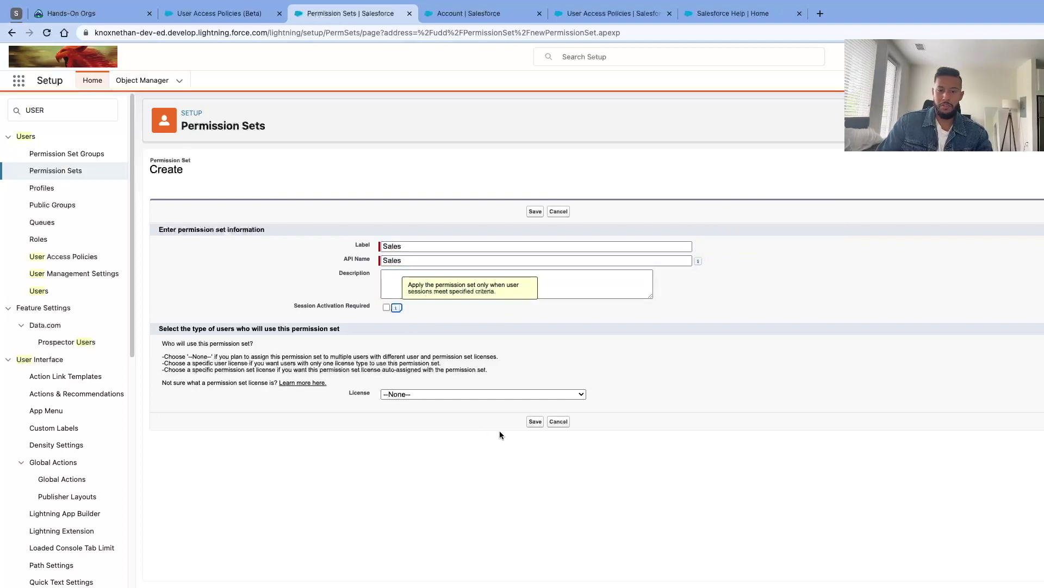
left_click(435, 394)
scroll(468, 474, "down", 5)
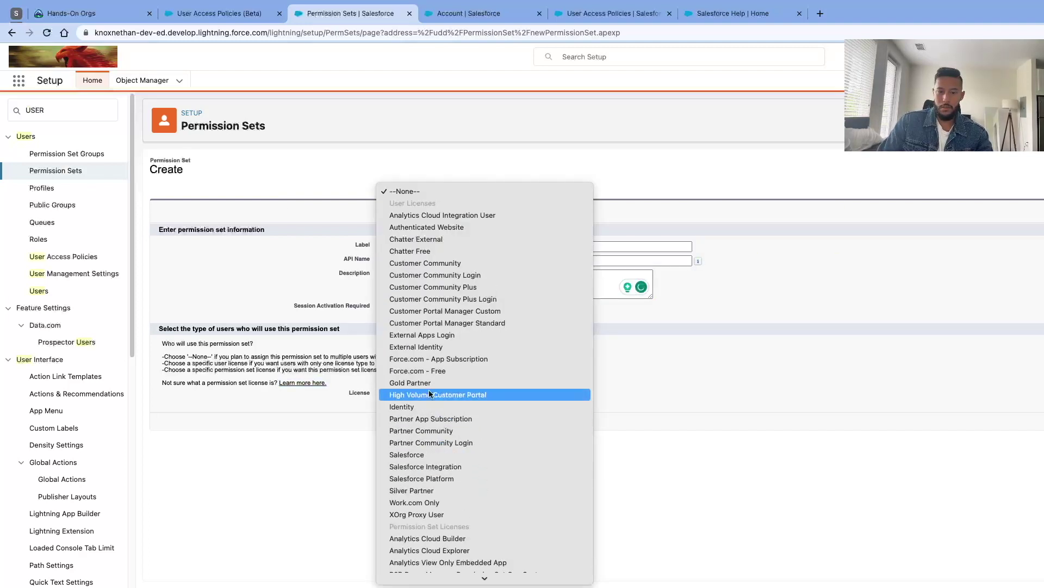
left_click(447, 479)
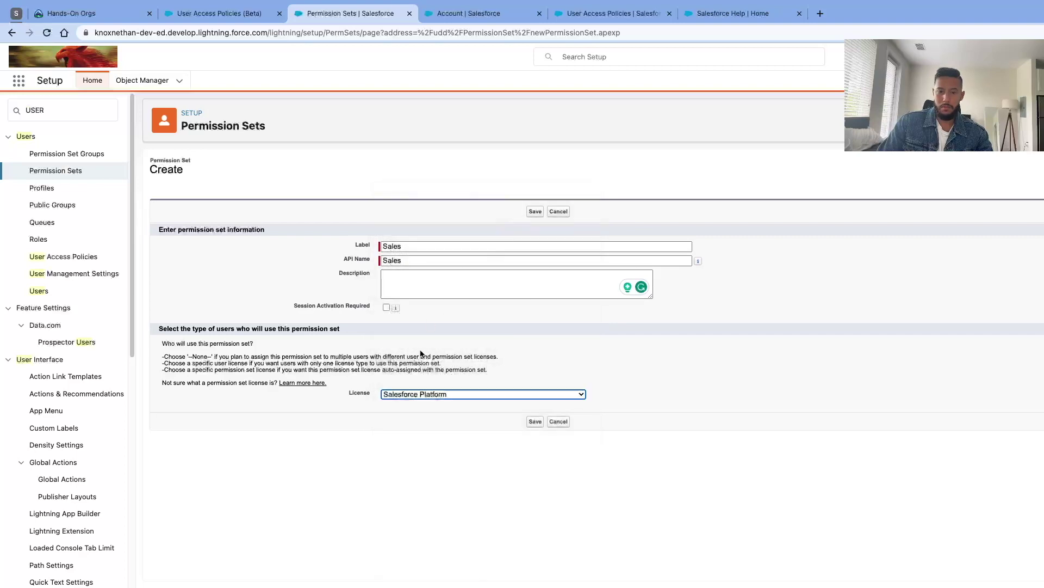
left_click(529, 420)
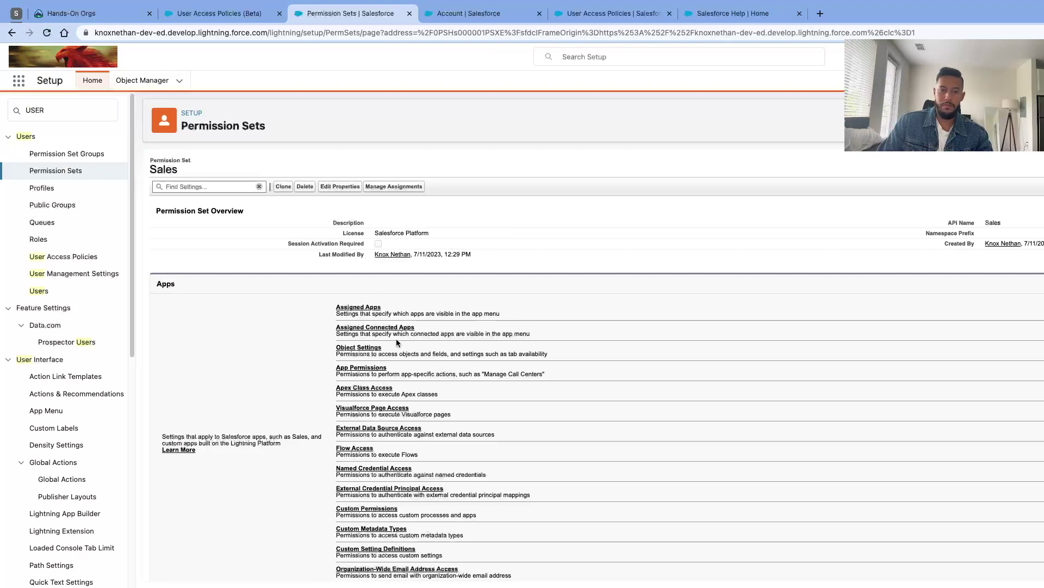
- Open the Accounts object settings of the Sales permission set
left_click(371, 347)
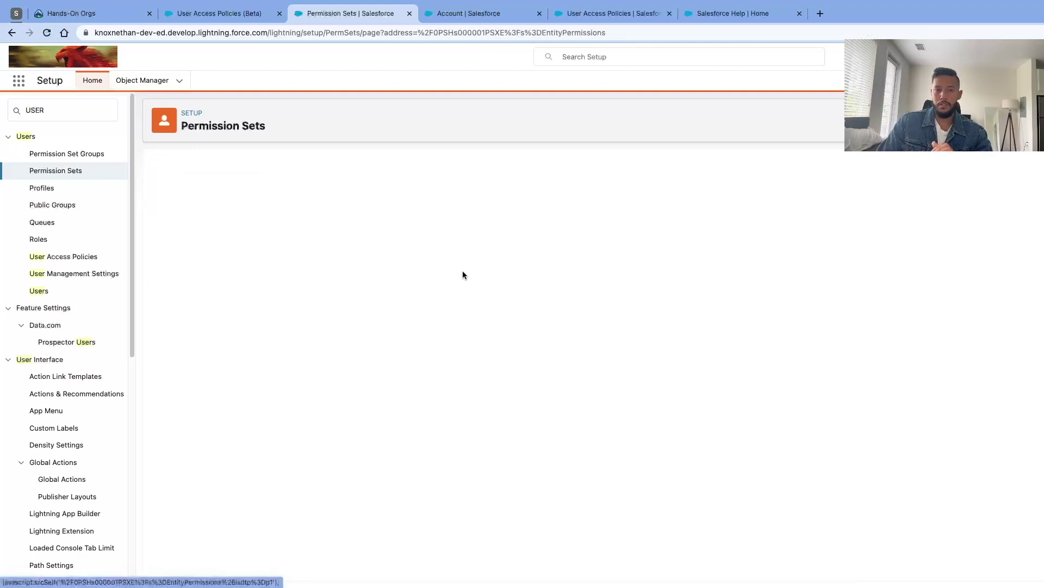
scroll(243, 229, "down", 3)
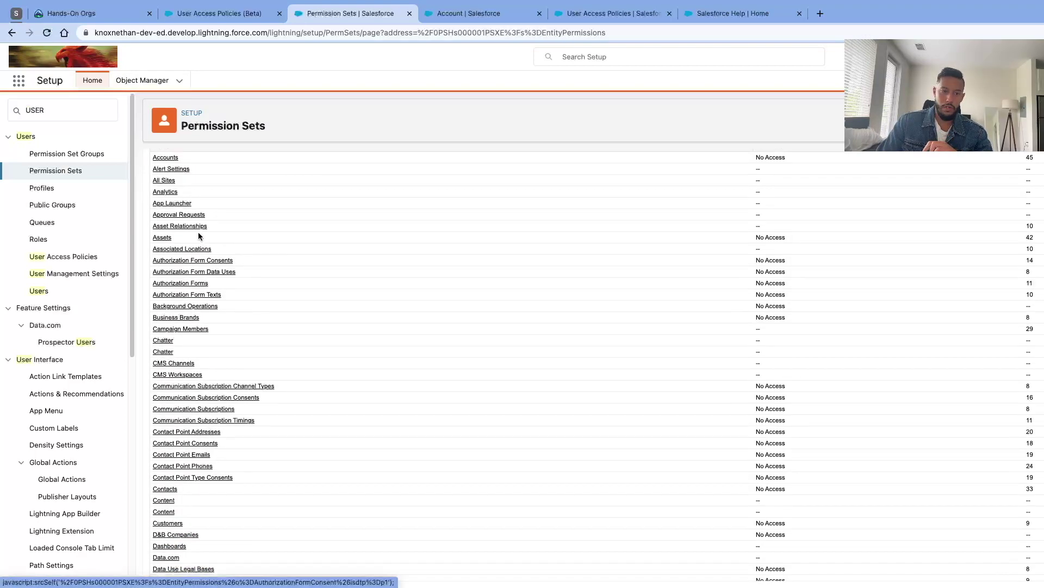
scroll(199, 236, "up", 1)
left_click(171, 180)
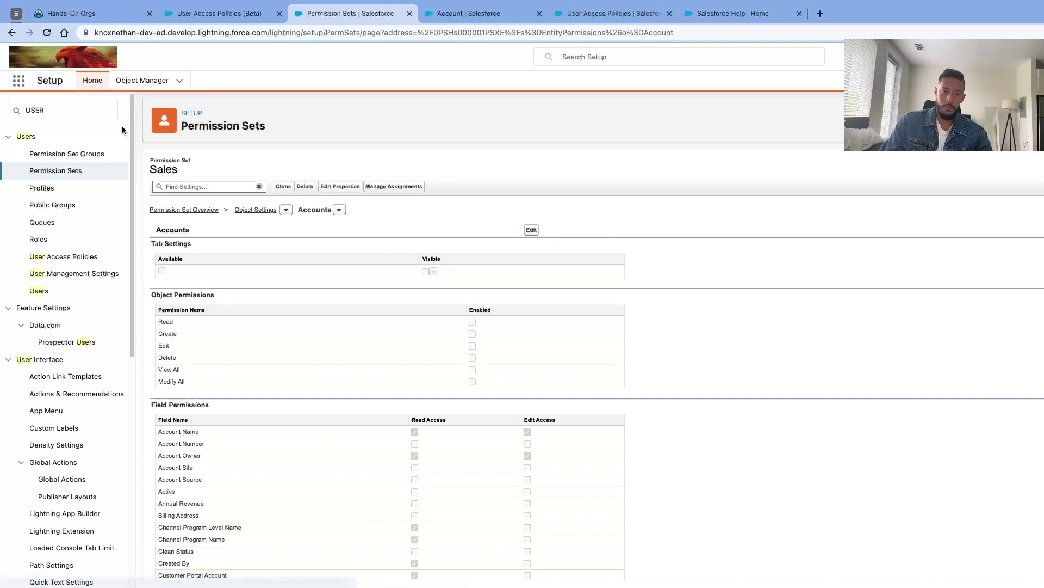
left_click_drag(189, 230, 155, 230)
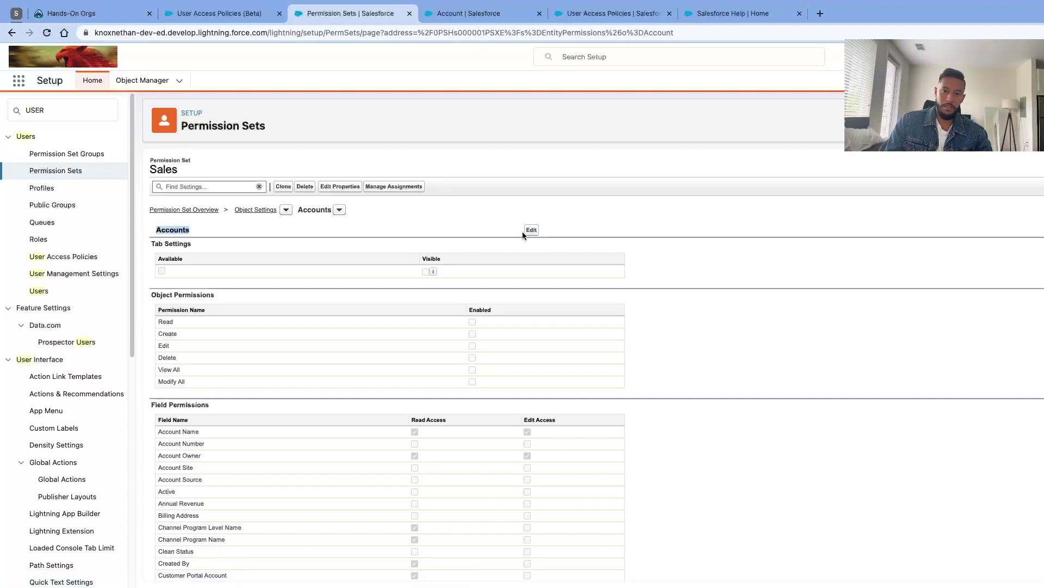
- Make the Accounts tab available with Read, Create, Edit and Delete access, and save
left_click(531, 230)
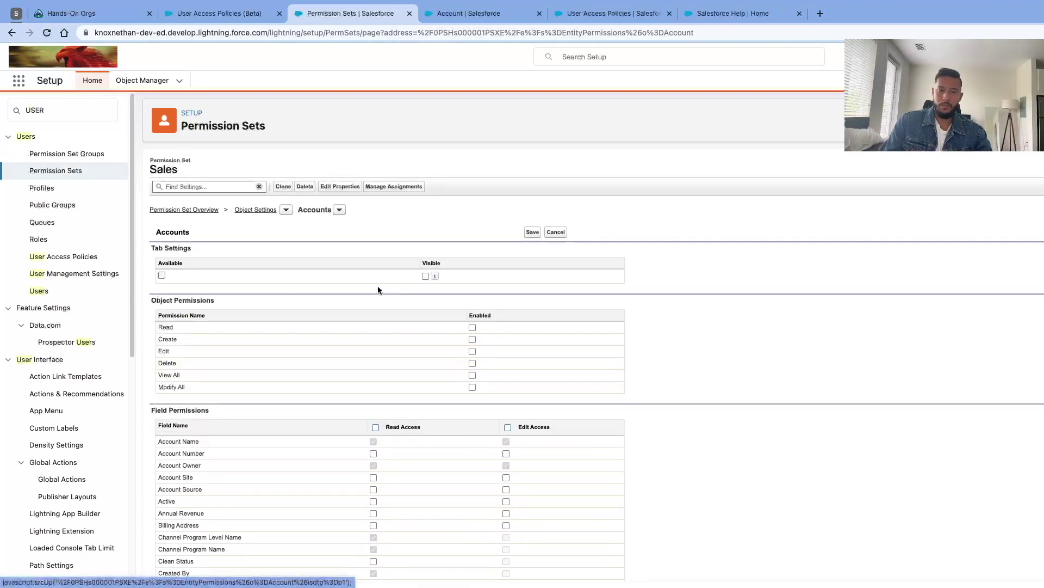
left_click(162, 275)
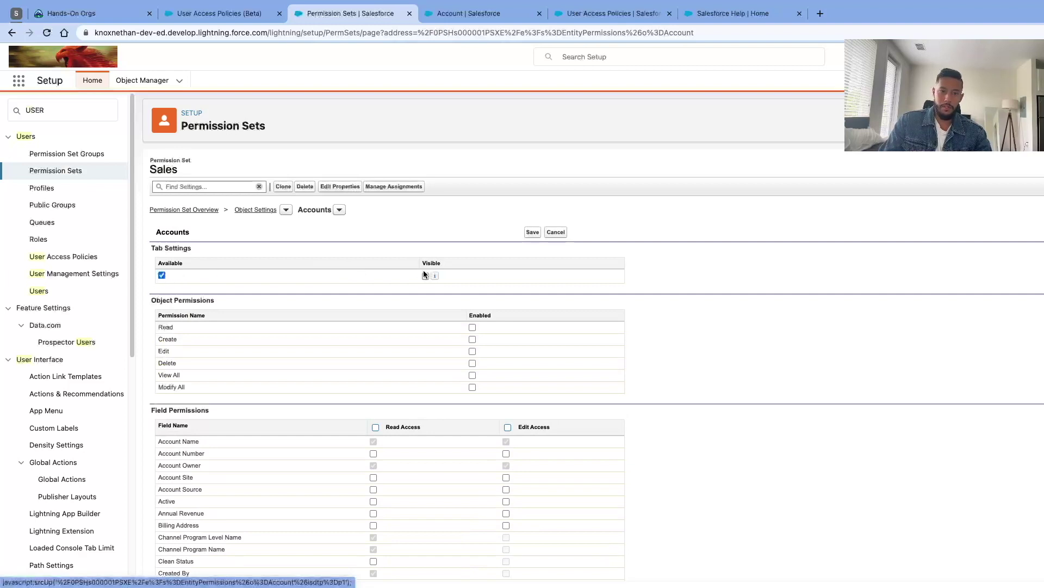
left_click(472, 352)
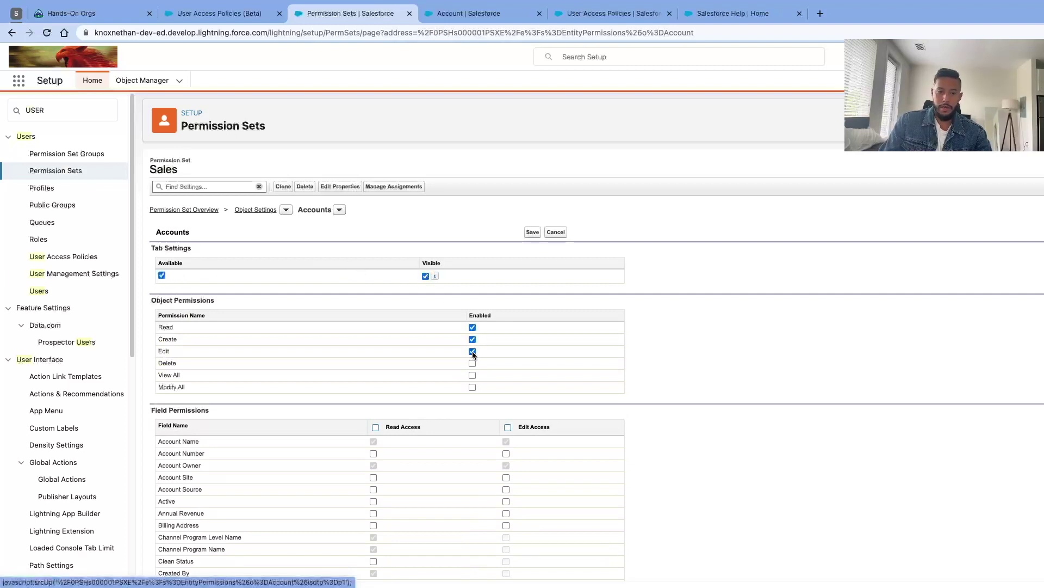
left_click(529, 234)
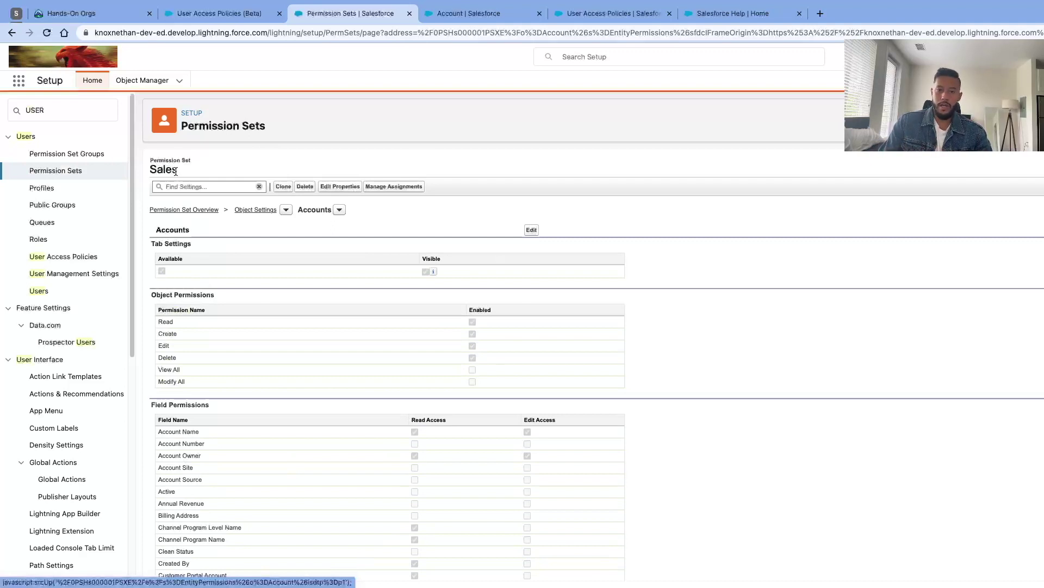
left_click(150, 81)
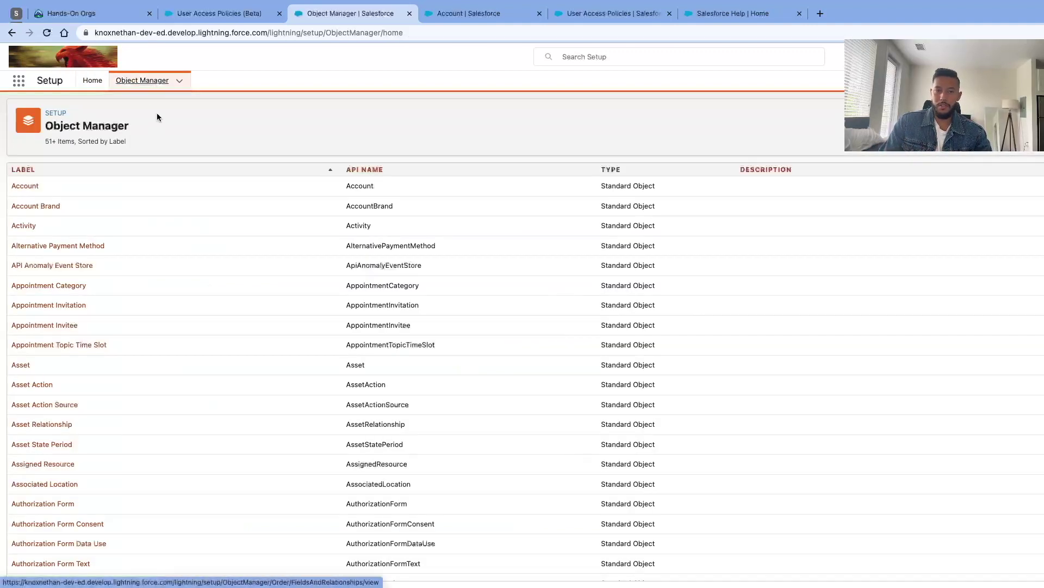
- Draft a Number field labelled 'Quality' on Account up to the field-level security step
left_click(25, 186)
left_click(90, 190)
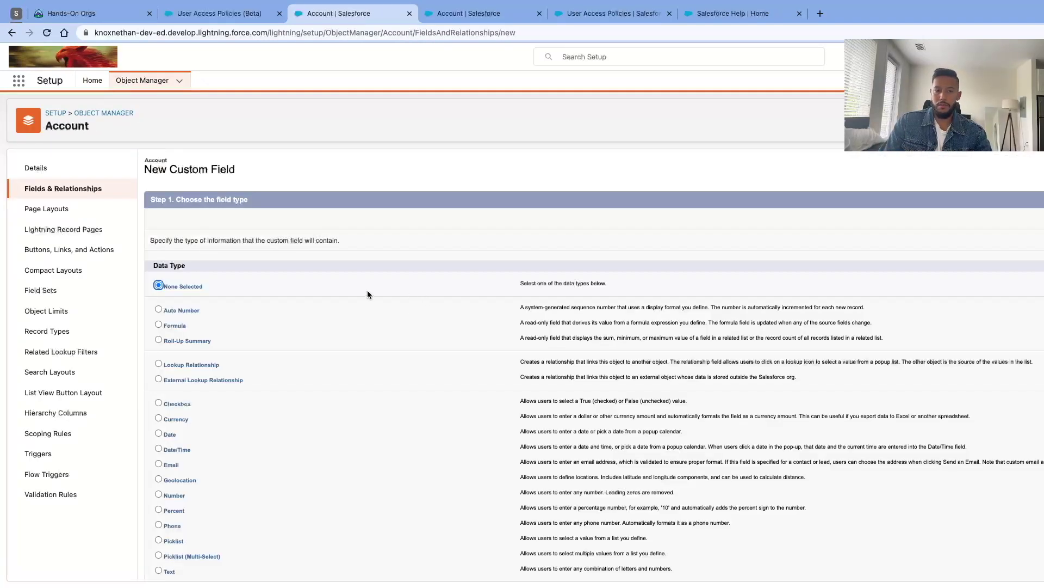
left_click(174, 374)
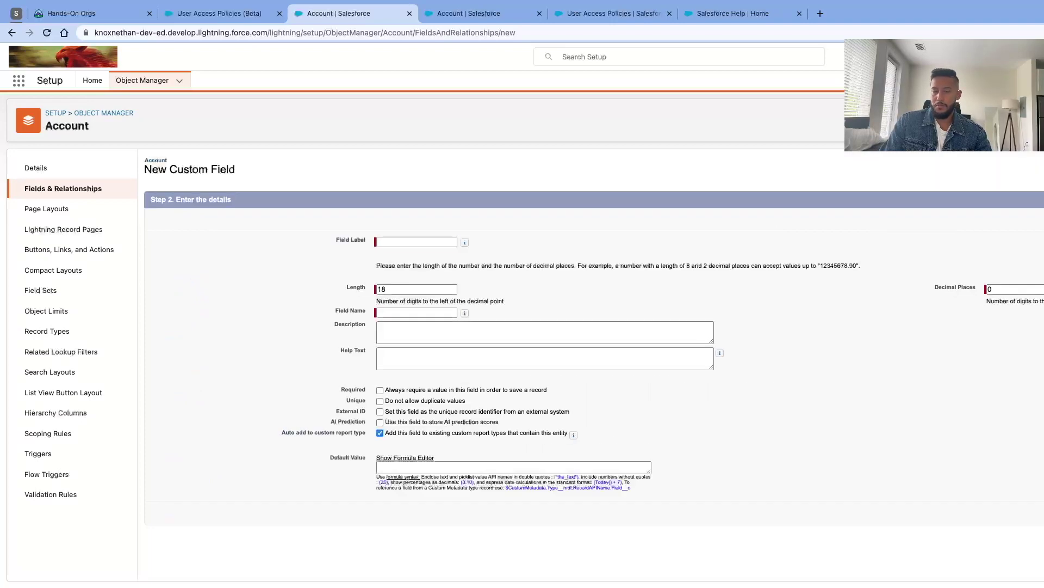
left_click(404, 241)
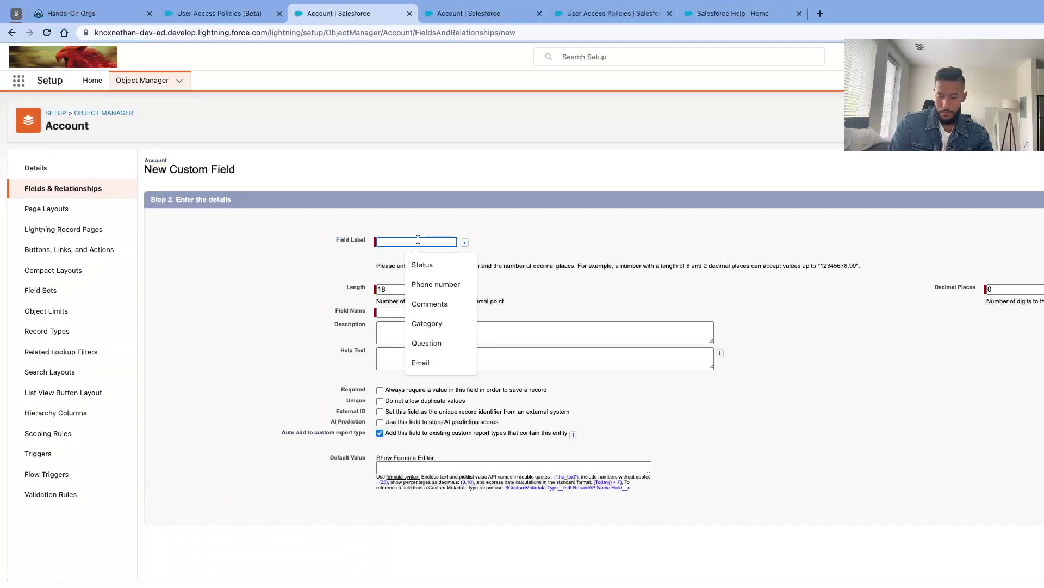
type("Qual")
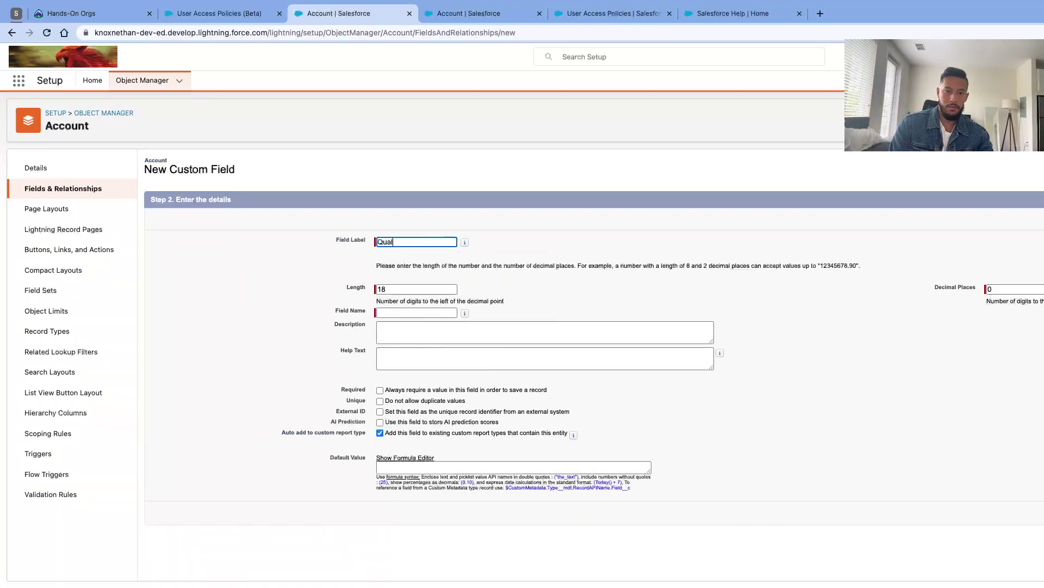
type("ity")
key("Tab")
key("Tab")
key("Tab")
key("Tab")
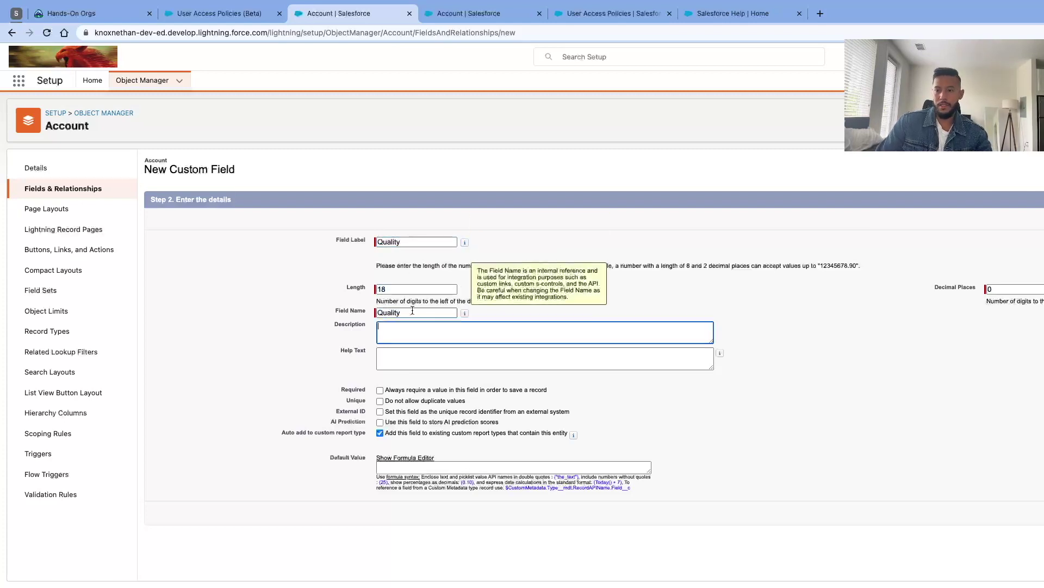
key("Tab")
key("Tab")
key("Tab")
key("Tab")
key("Tab")
key("Tab")
key("Tab")
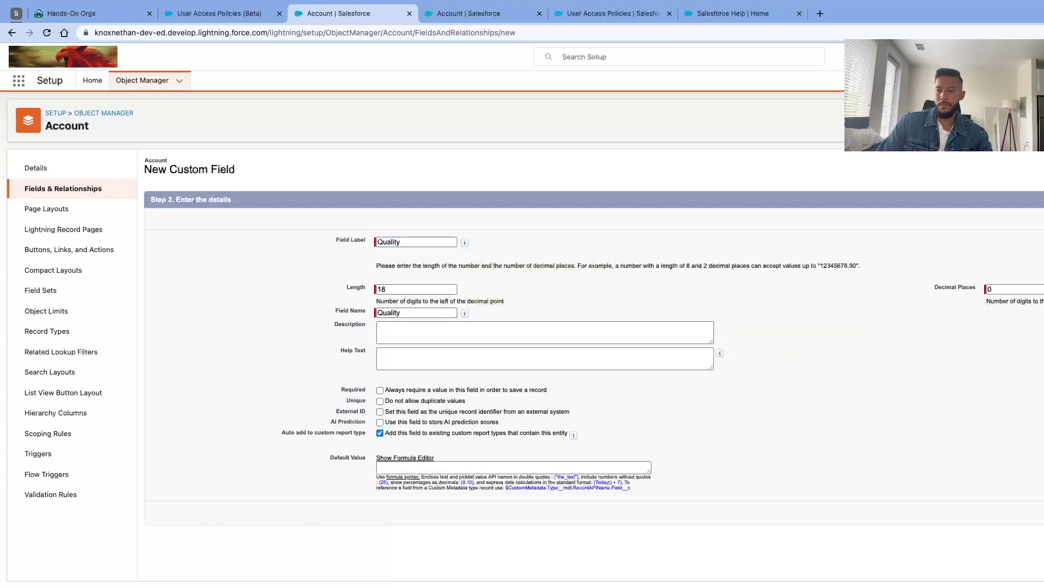
key("Return")
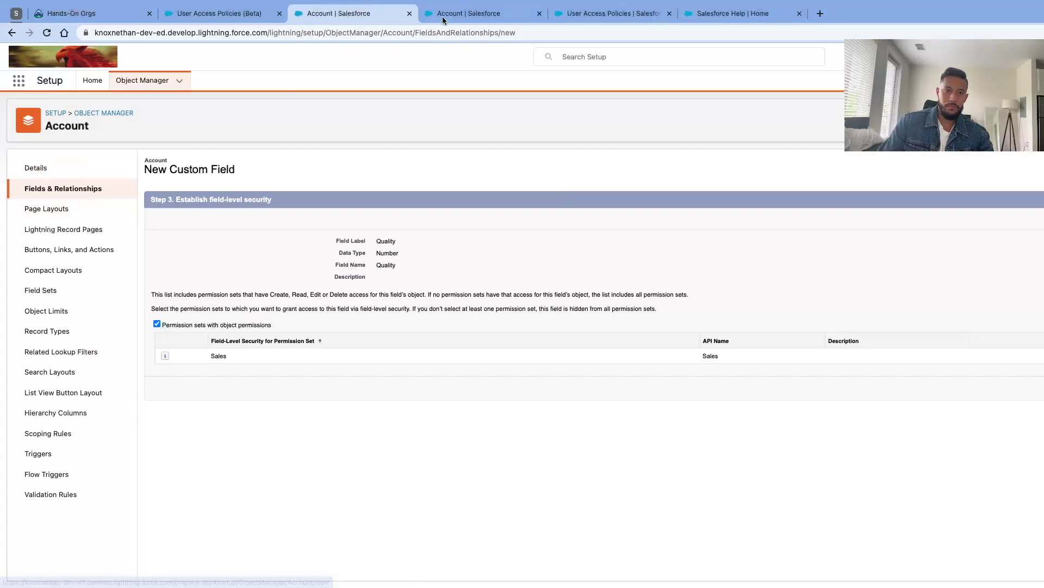
left_click(462, 13)
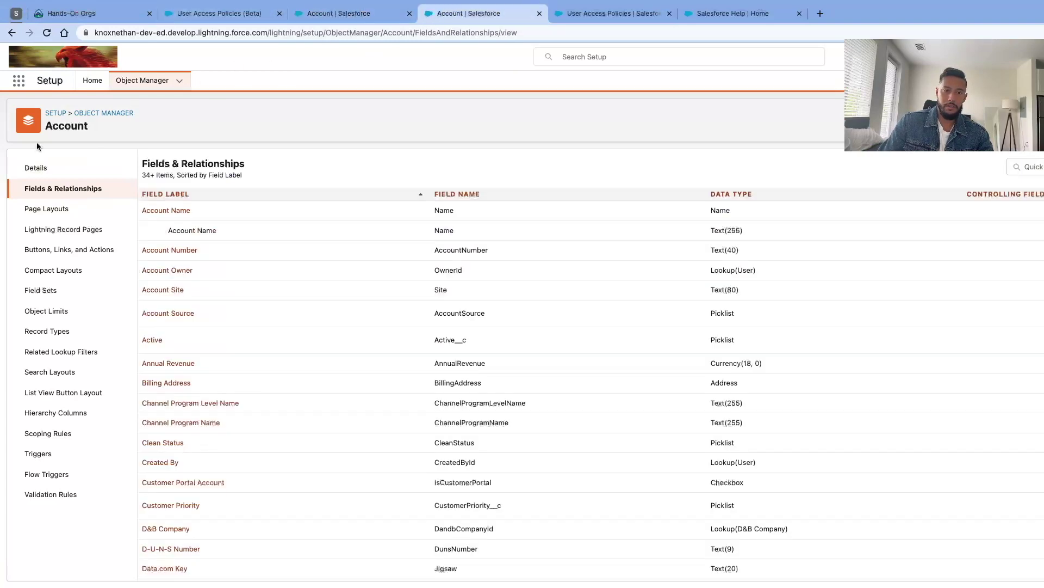
- Open the Sales permission set's object settings via Quick Find 'permiss'
left_click(95, 82)
left_click(86, 110)
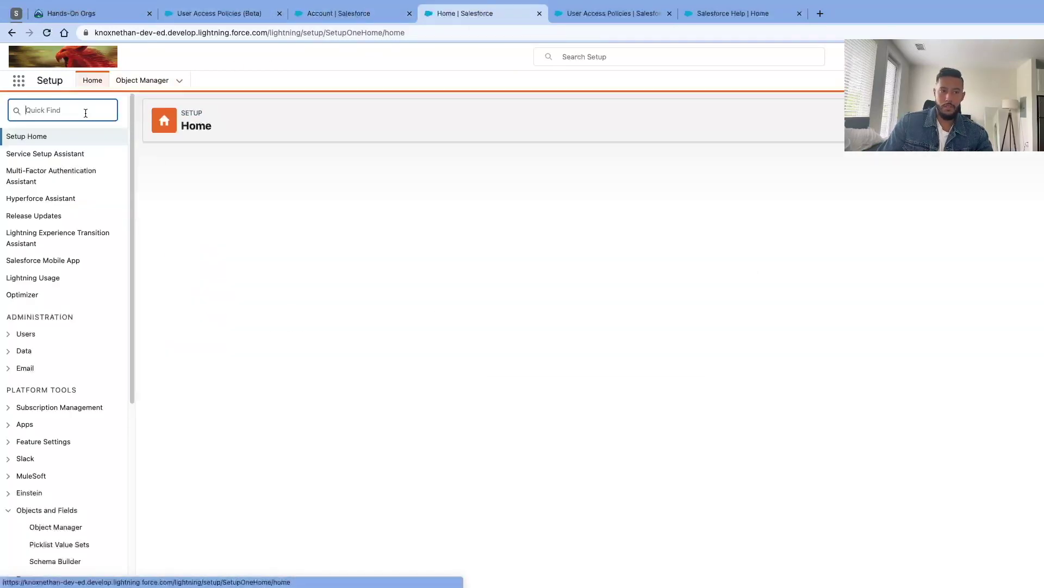
type("permiss")
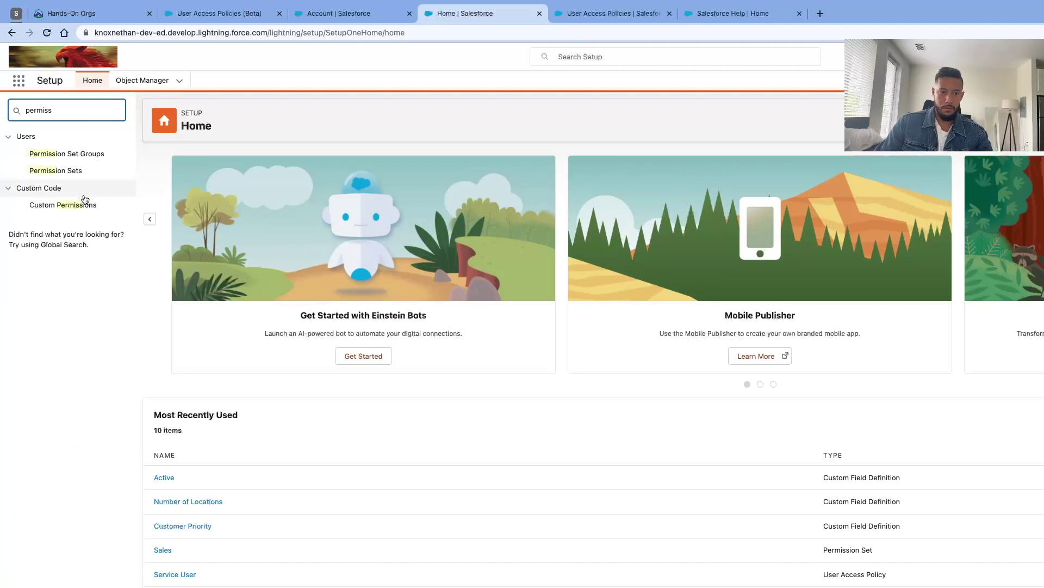
left_click(66, 172)
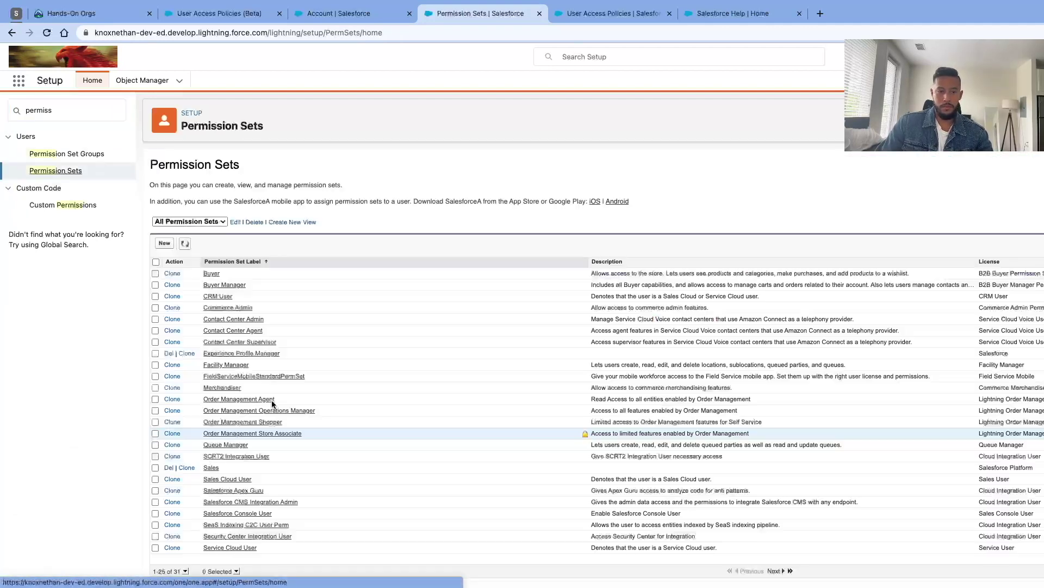
left_click(211, 468)
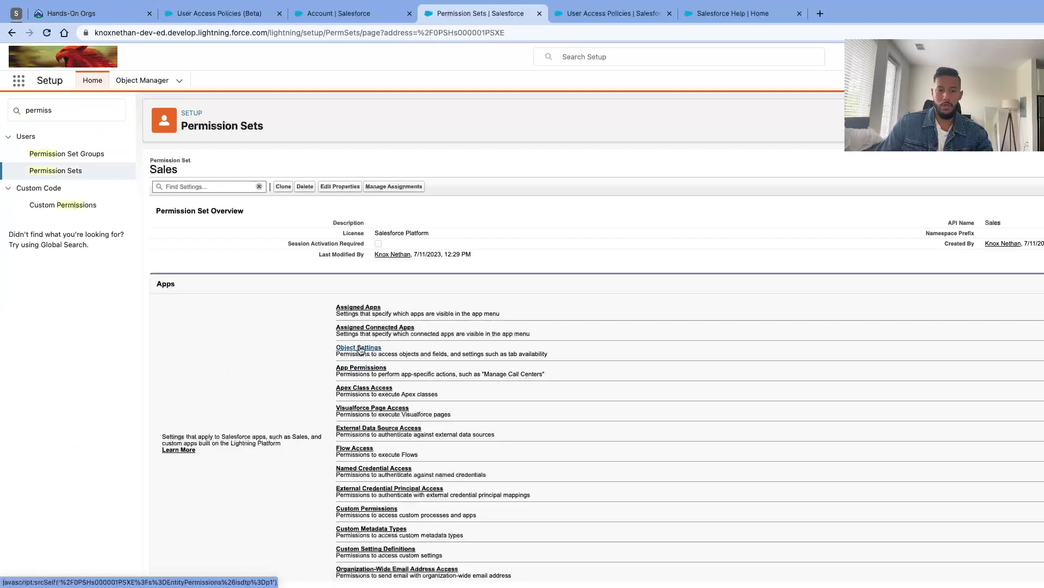
left_click(357, 347)
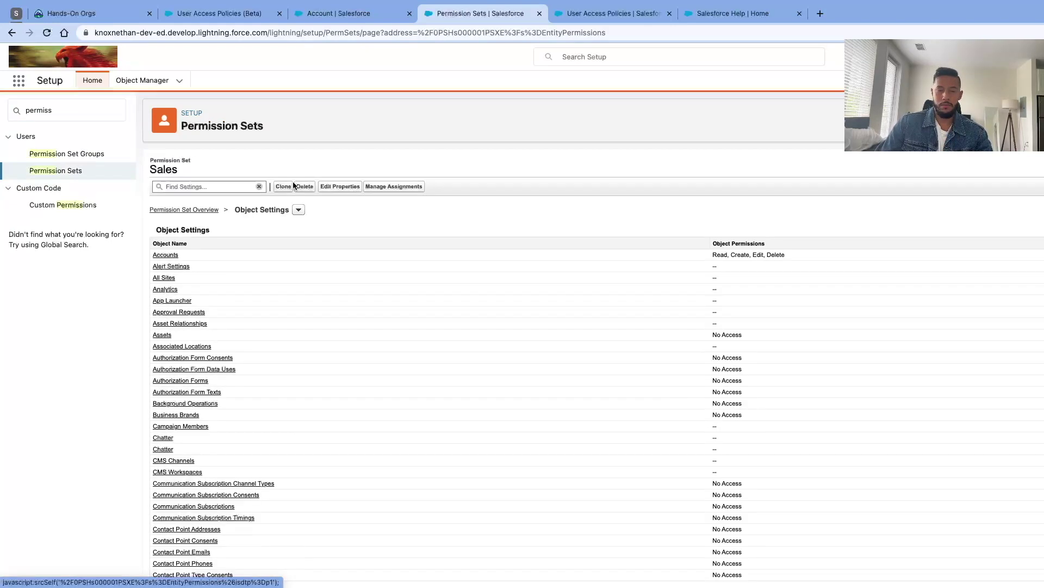
- Make Assets available with Edit access in the Sales permission set
left_click(252, 186)
type("cases")
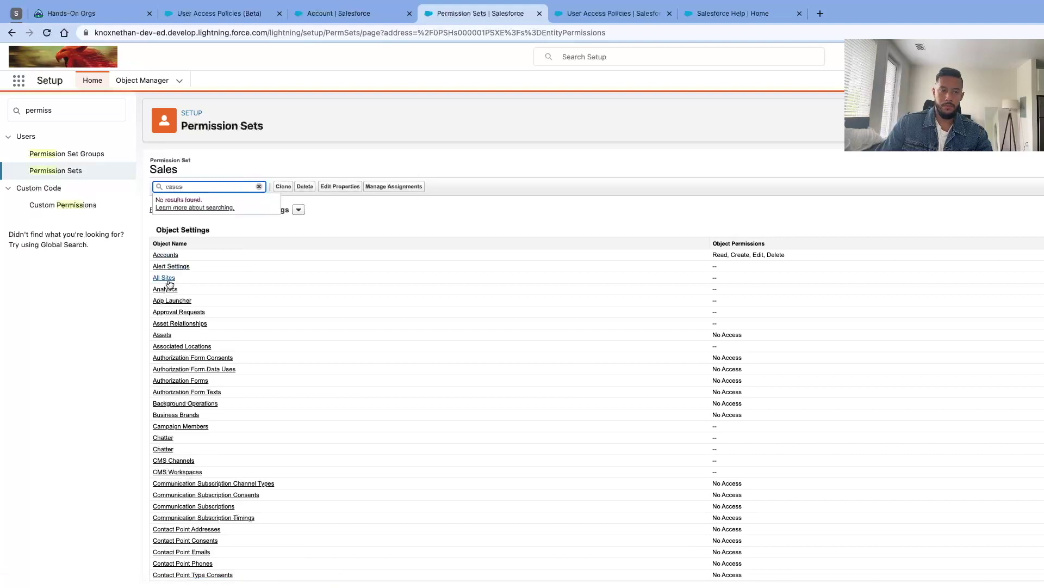
scroll(195, 381, "down", 4)
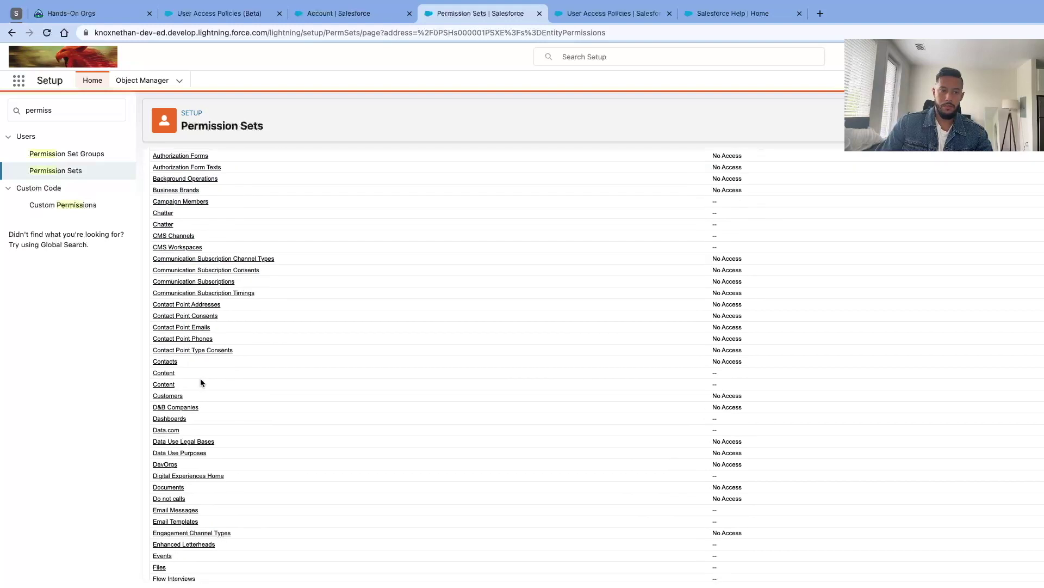
scroll(185, 413, "down", 1)
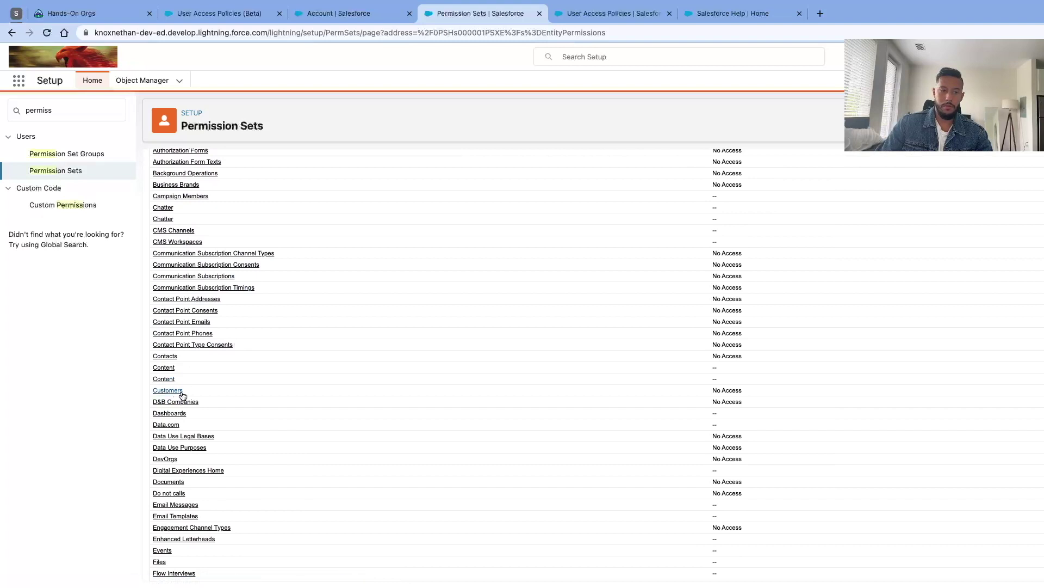
scroll(175, 391, "up", 1)
scroll(168, 244, "up", 3)
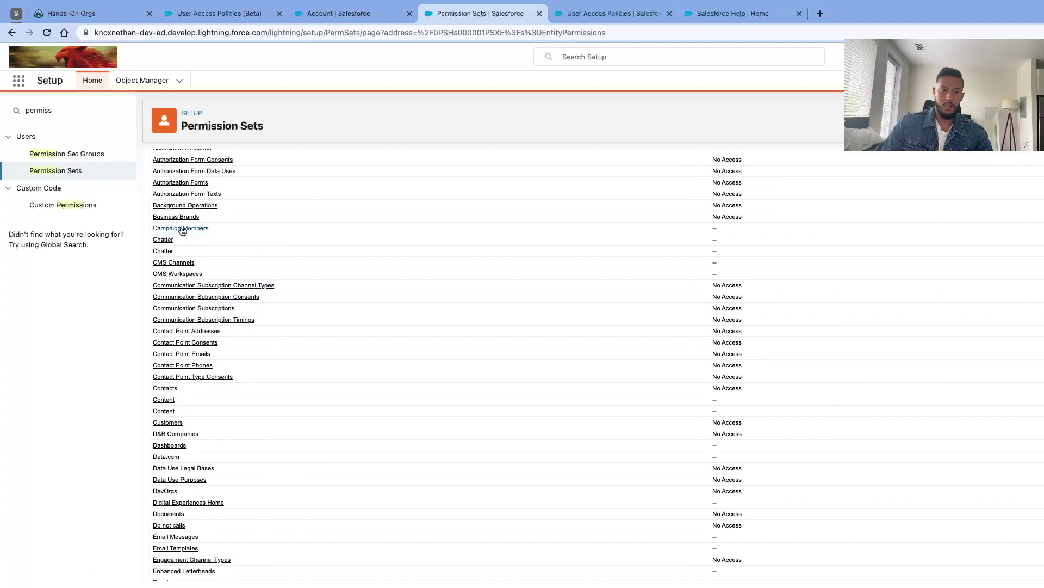
left_click(163, 209)
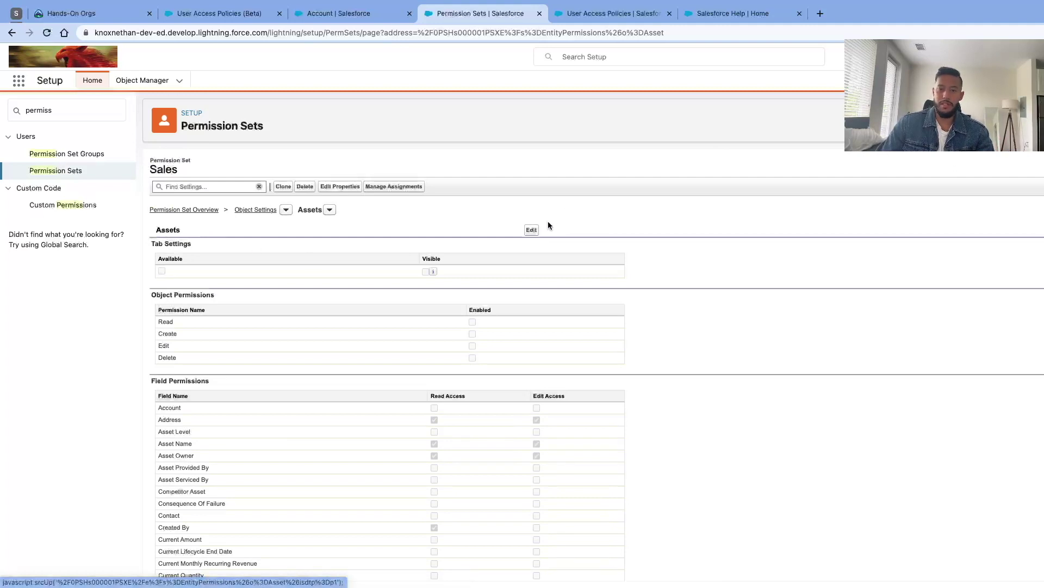
left_click(533, 230)
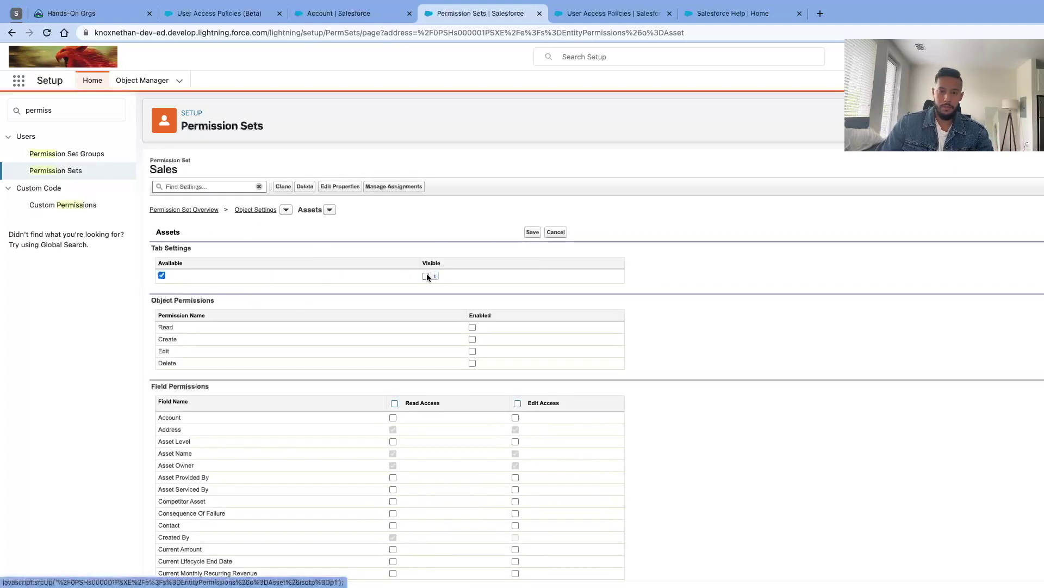
left_click(473, 350)
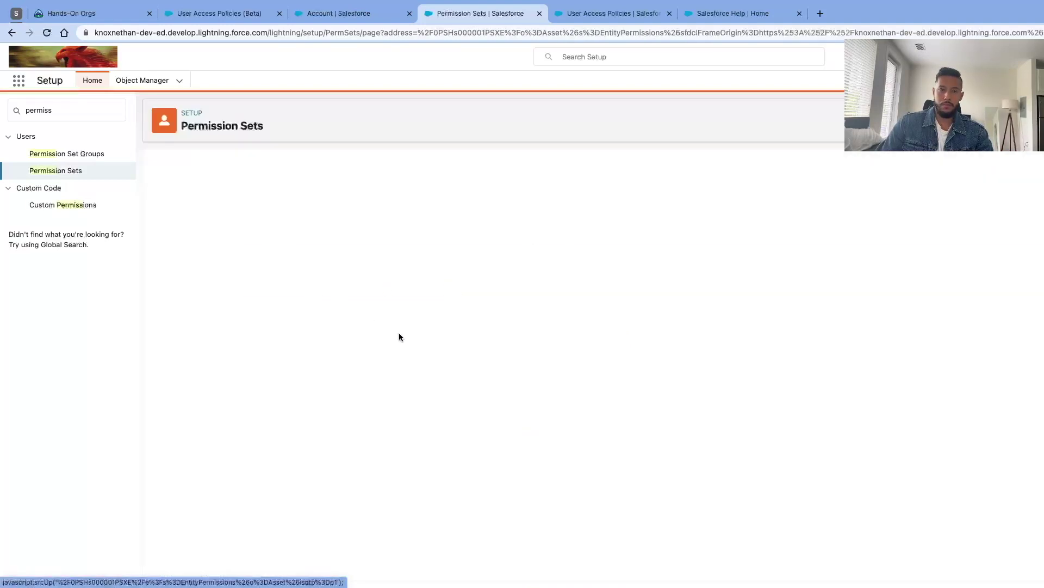
left_click(344, 17)
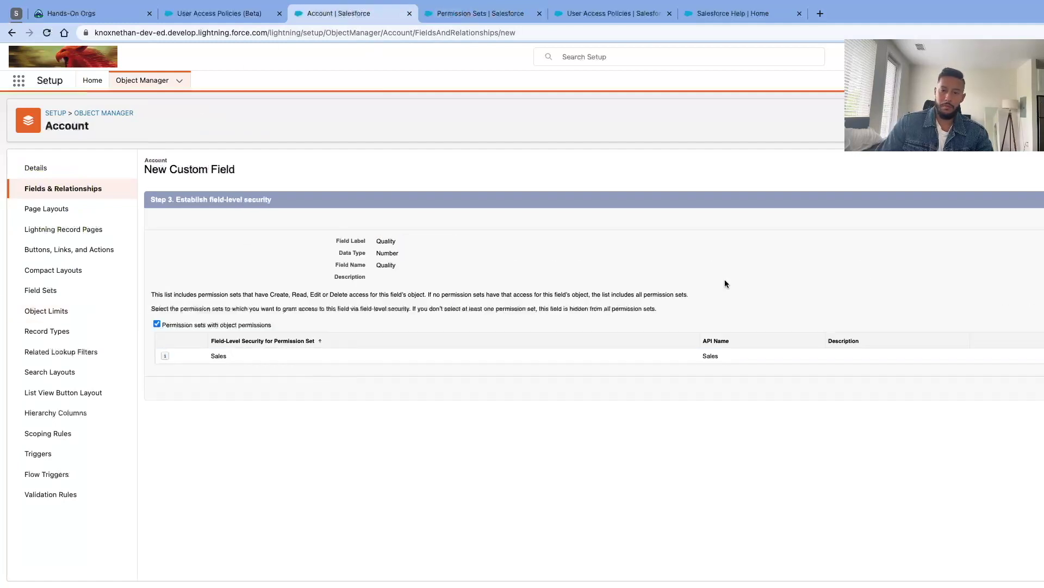
- Define the Account Number field labelled 'Quality' and advance past its field-level security step
left_click(63, 189)
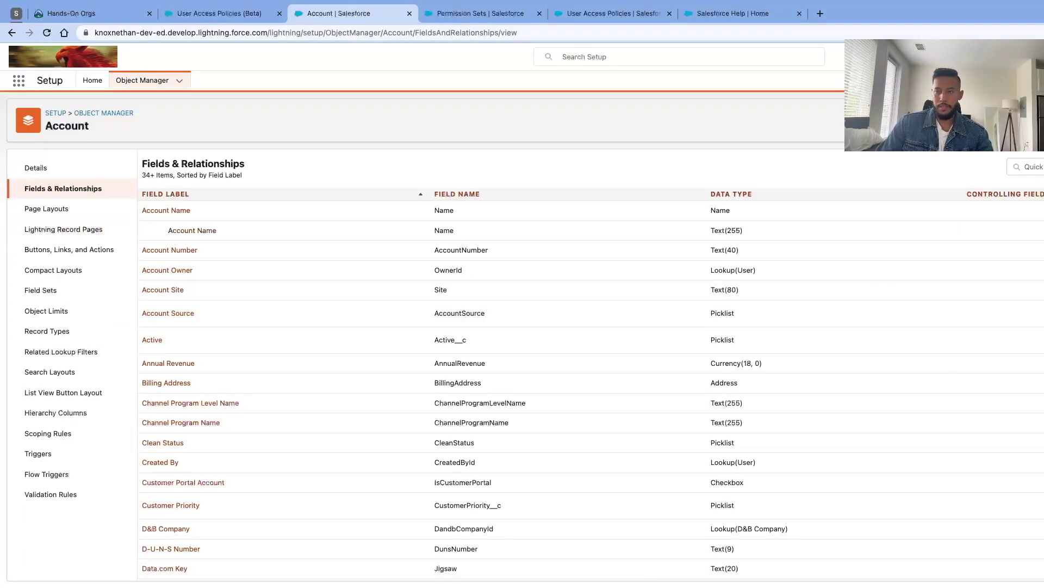
key("super+bracketleft")
scroll(353, 370, "down", 3)
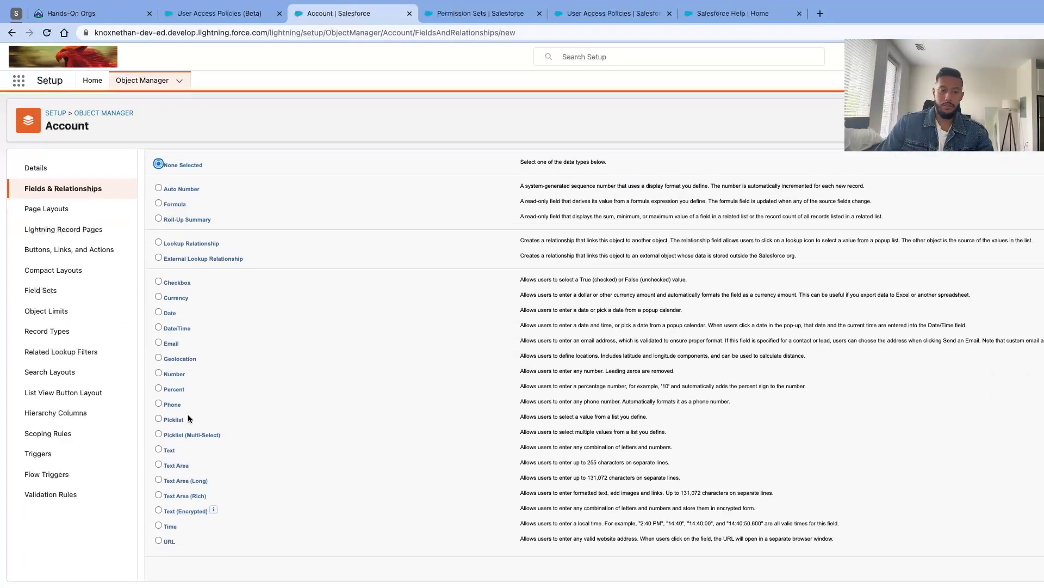
left_click(159, 373)
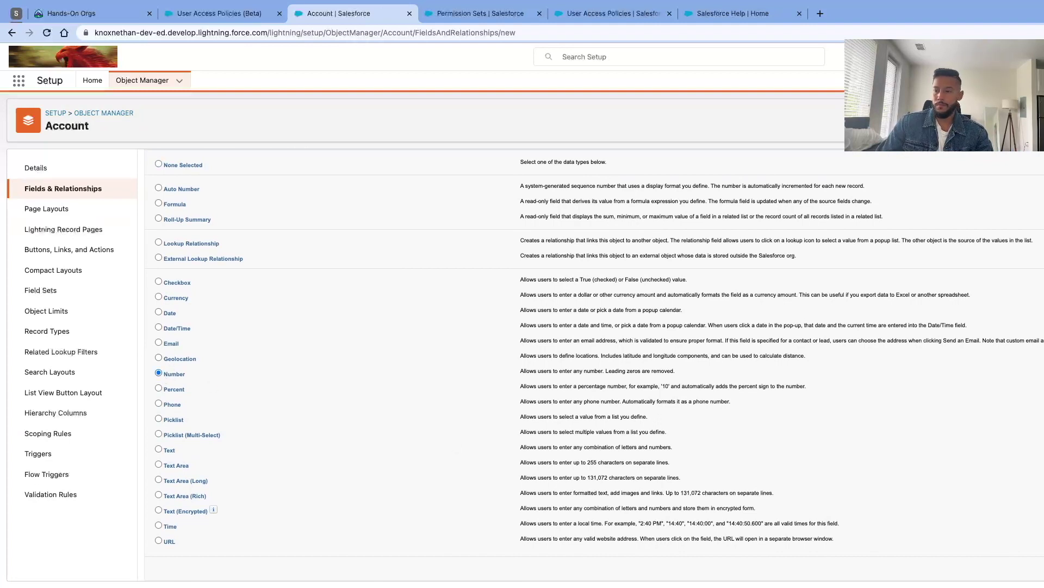
left_click(400, 243)
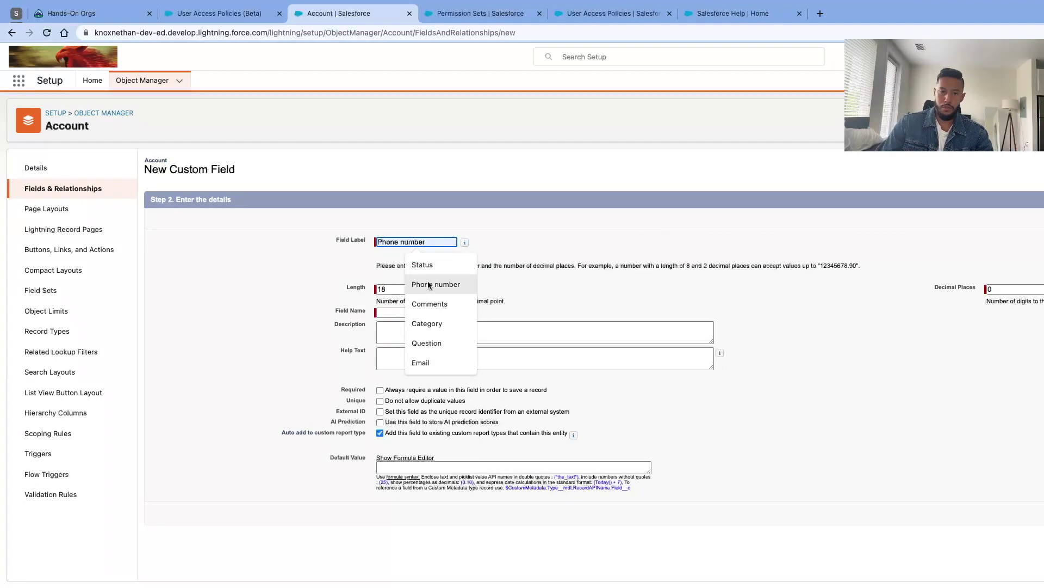
type("Quality")
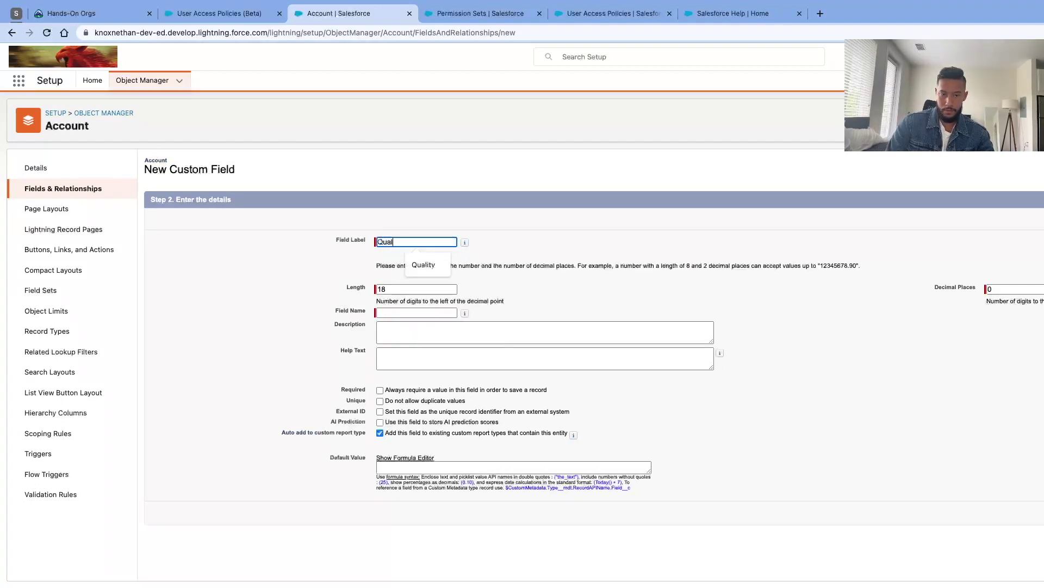
key("Tab")
key("Tab")
key("Tab")
key("Tab")
key("Tab")
key("Tab")
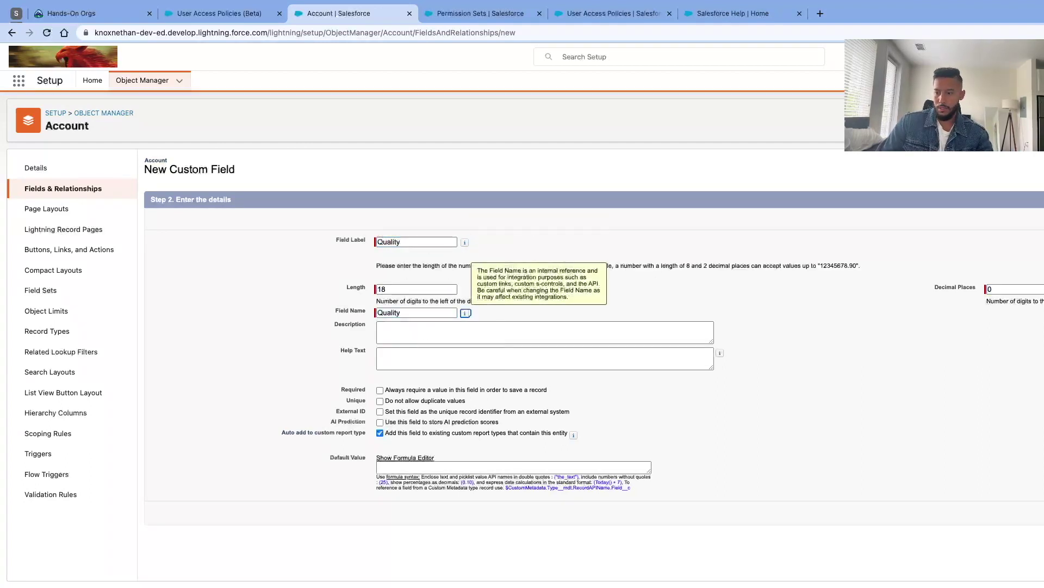
key("Return")
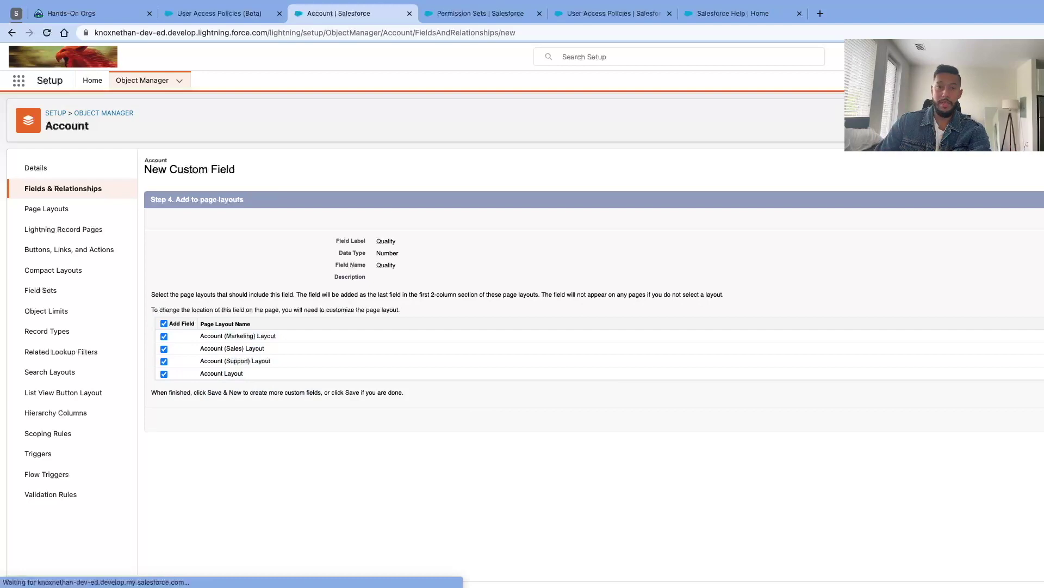
- Add a Number field labelled 'Quality' to the Asset object through to field-level security
left_click(152, 86)
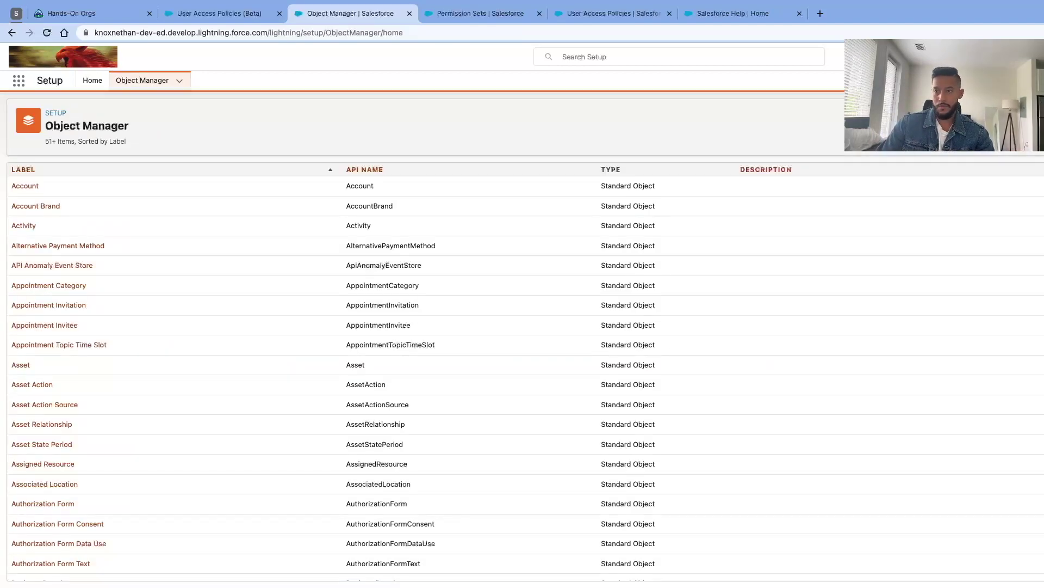
type("Asset")
left_click(18, 187)
left_click(47, 189)
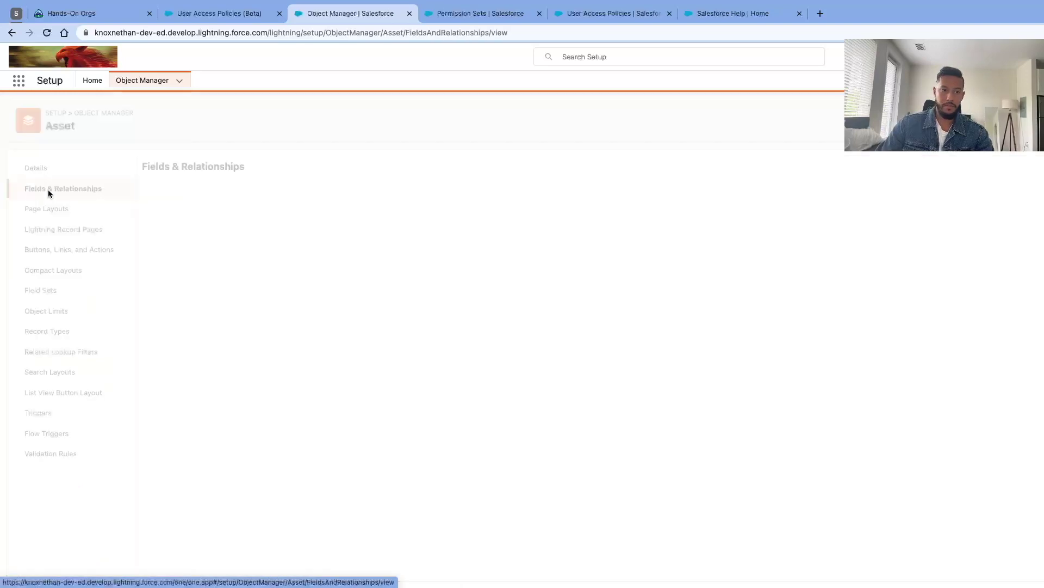
left_click(1040, 167)
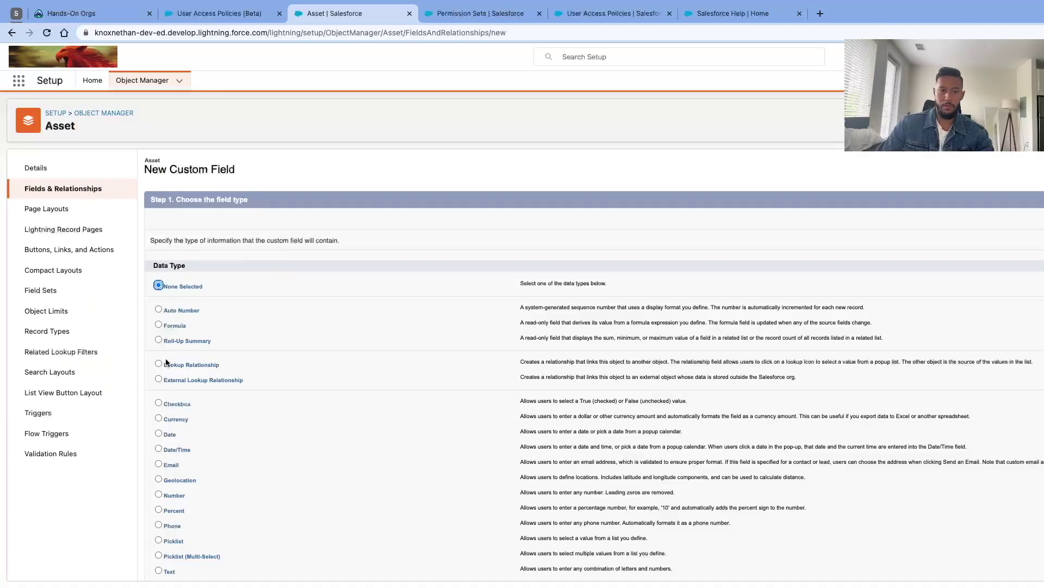
scroll(165, 275, "down", 3)
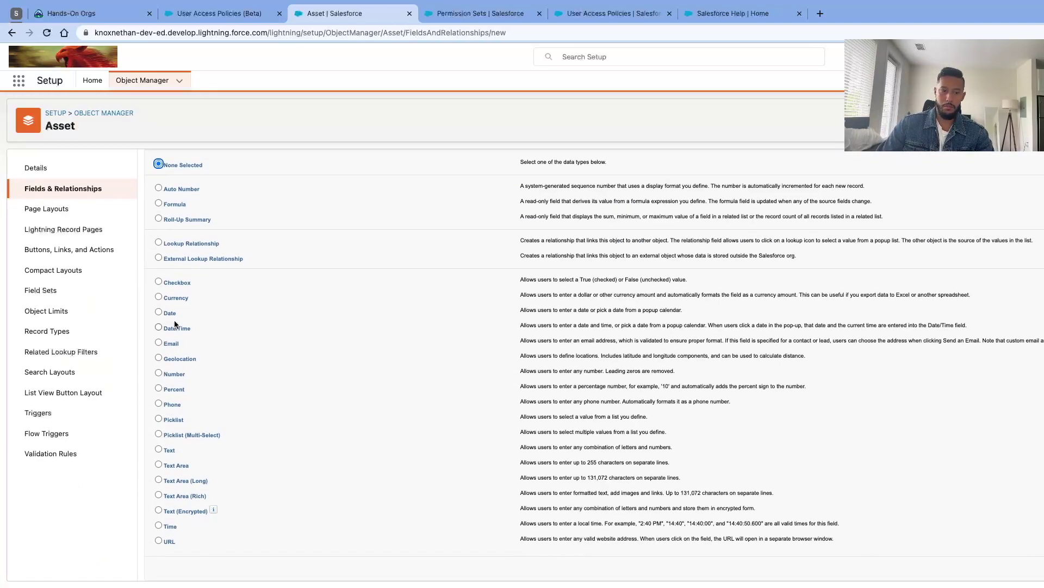
left_click(171, 374)
left_click(396, 242)
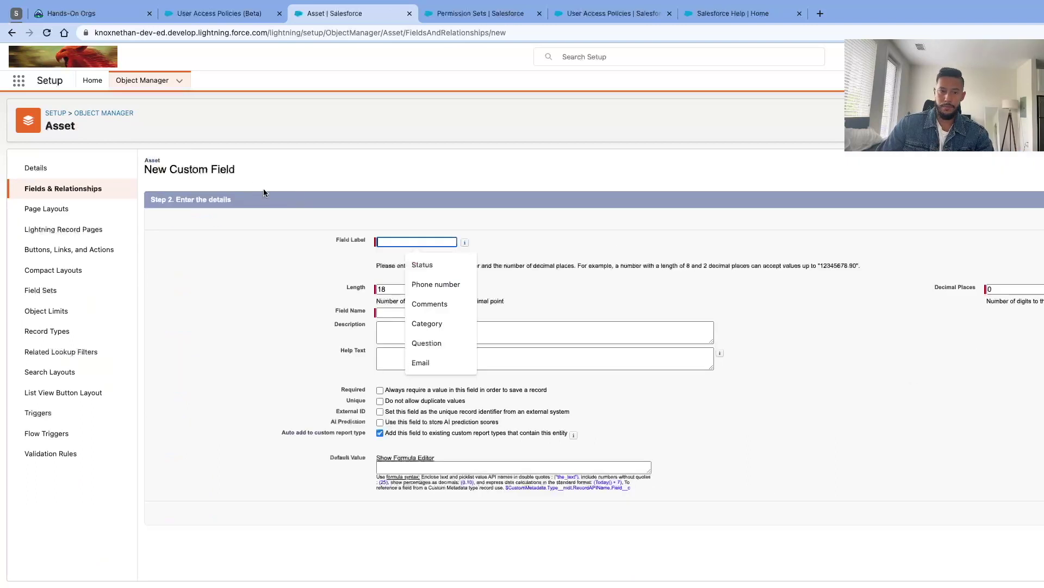
type("Quality")
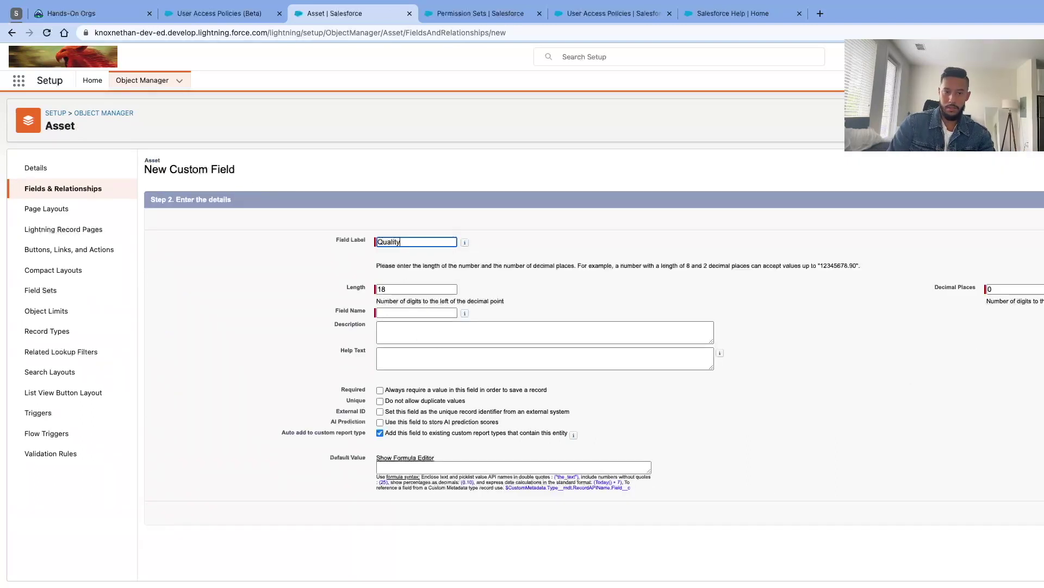
key("Tab")
key("Tab")
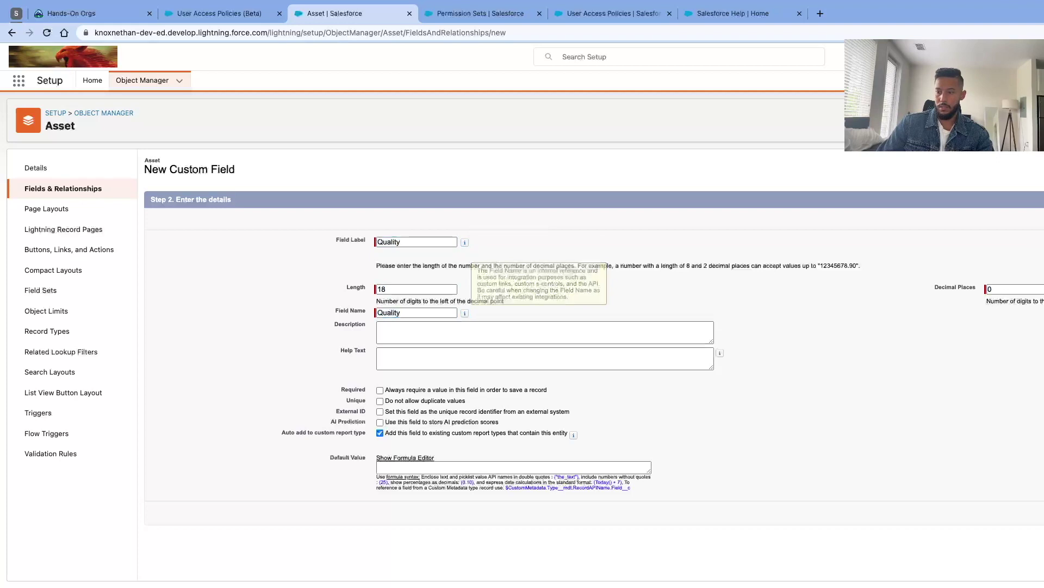
key("Return")
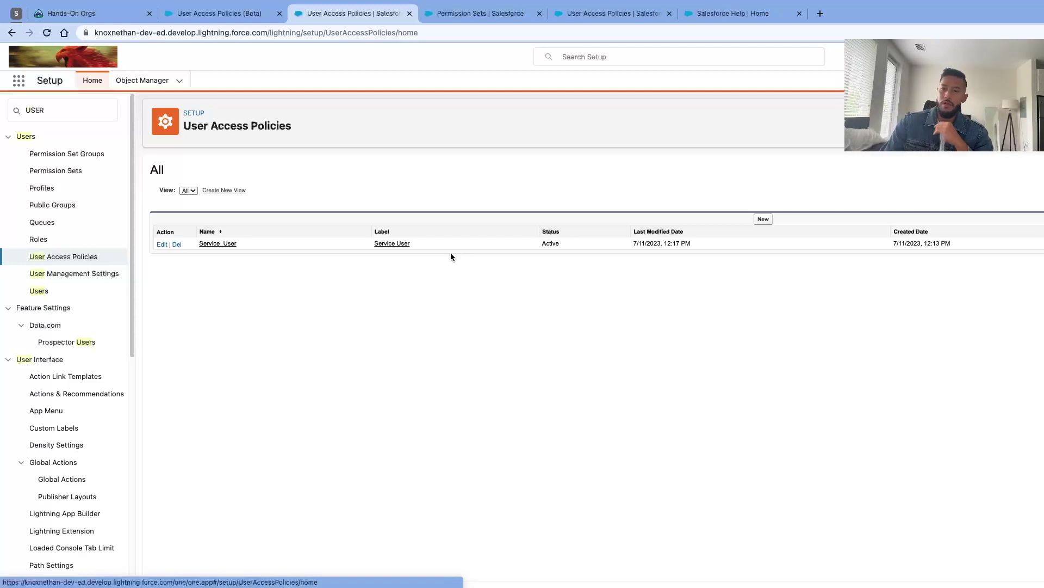
- Save a new user access policy labelled 'Sales' with trigger type Create and status Design
left_click(763, 218)
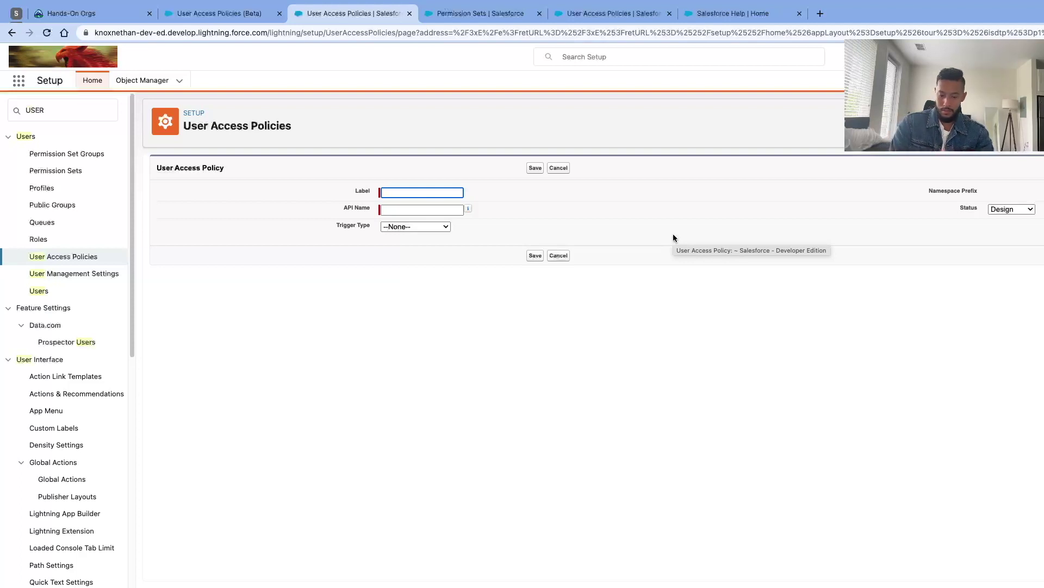
type("Sale")
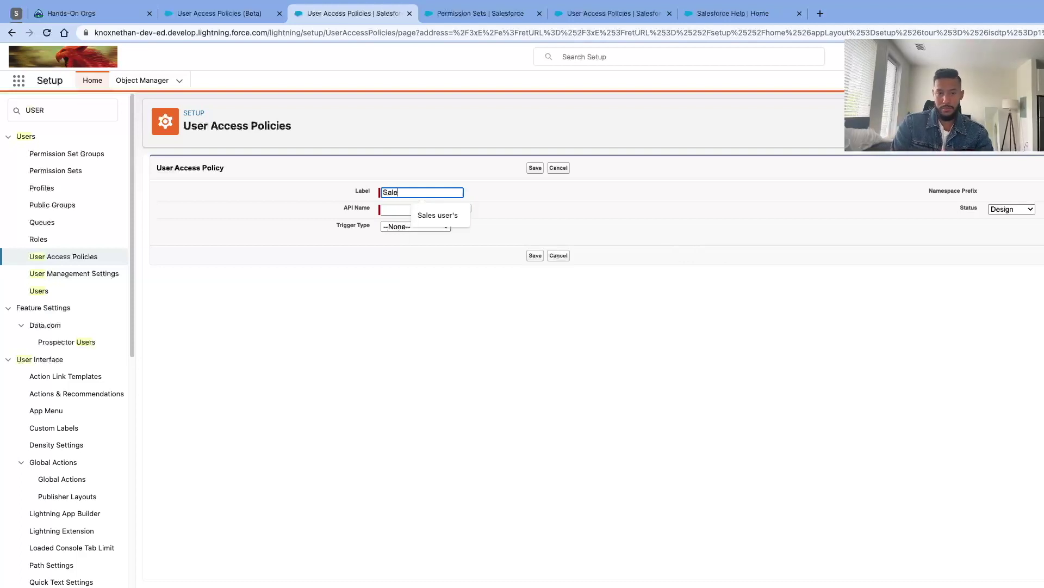
type("s")
key("Tab")
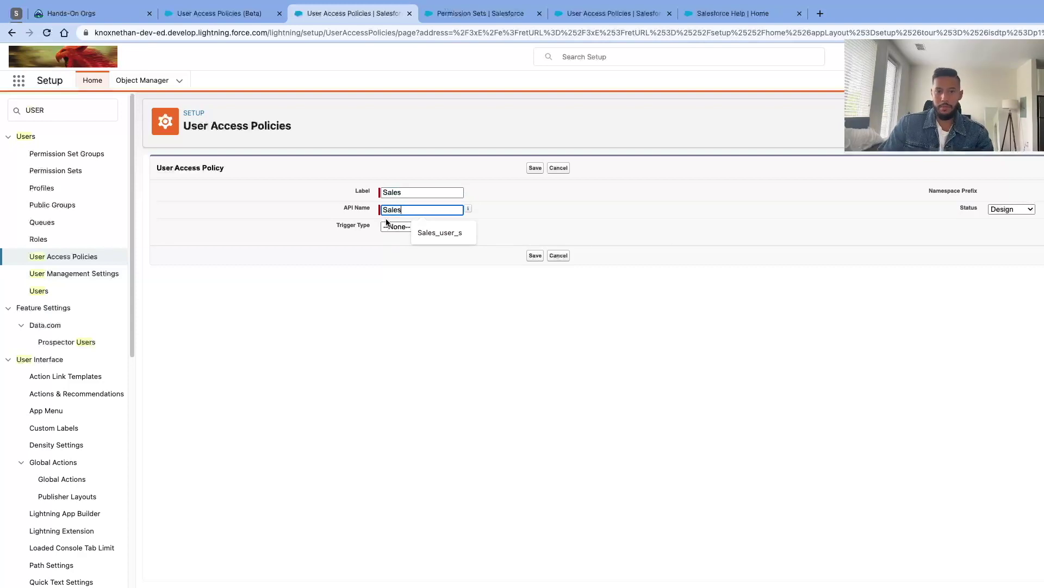
left_click(387, 226)
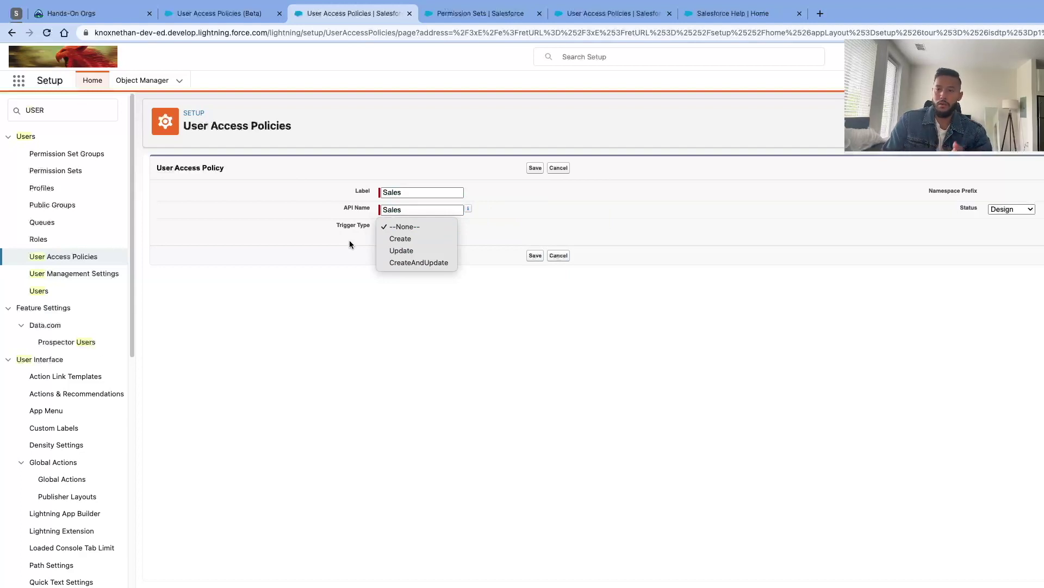
left_click(412, 239)
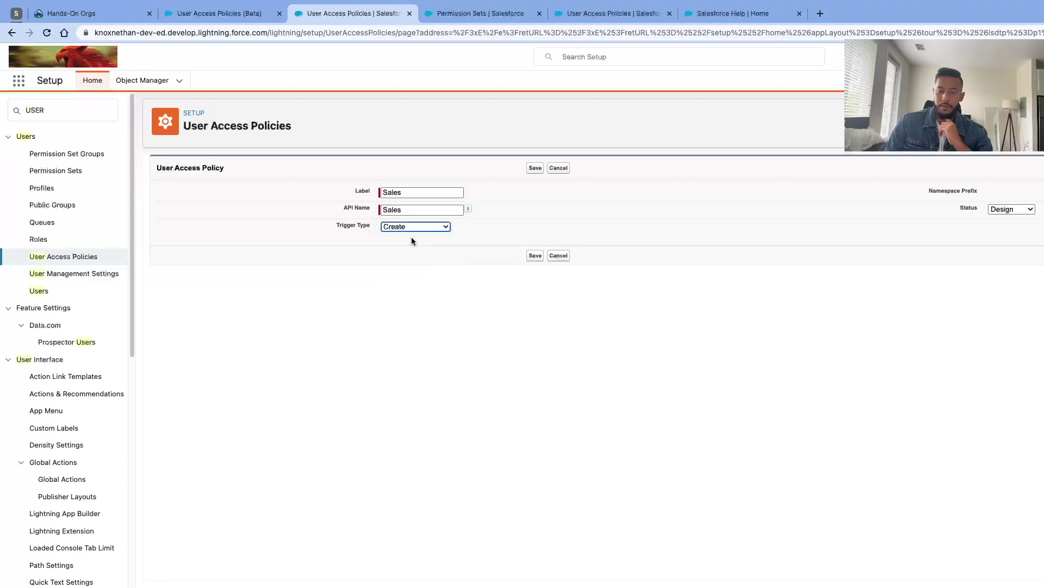
left_click(1004, 212)
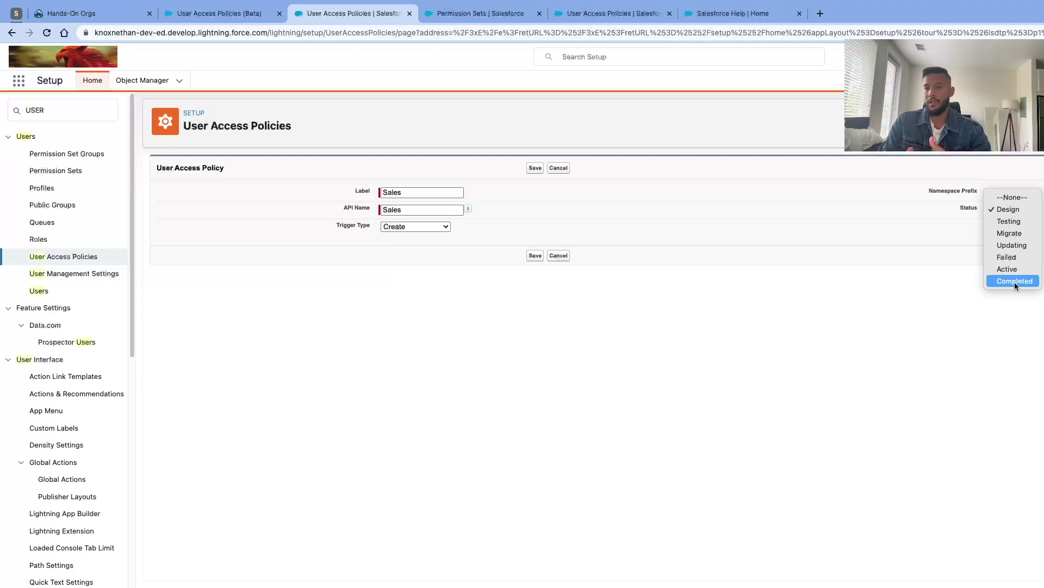
left_click(899, 210)
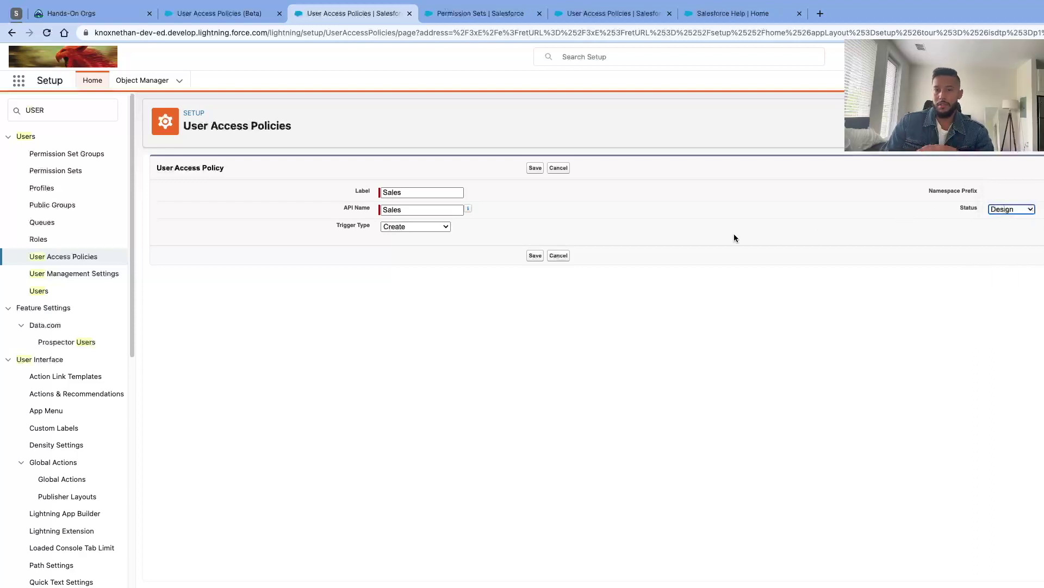
left_click(535, 256)
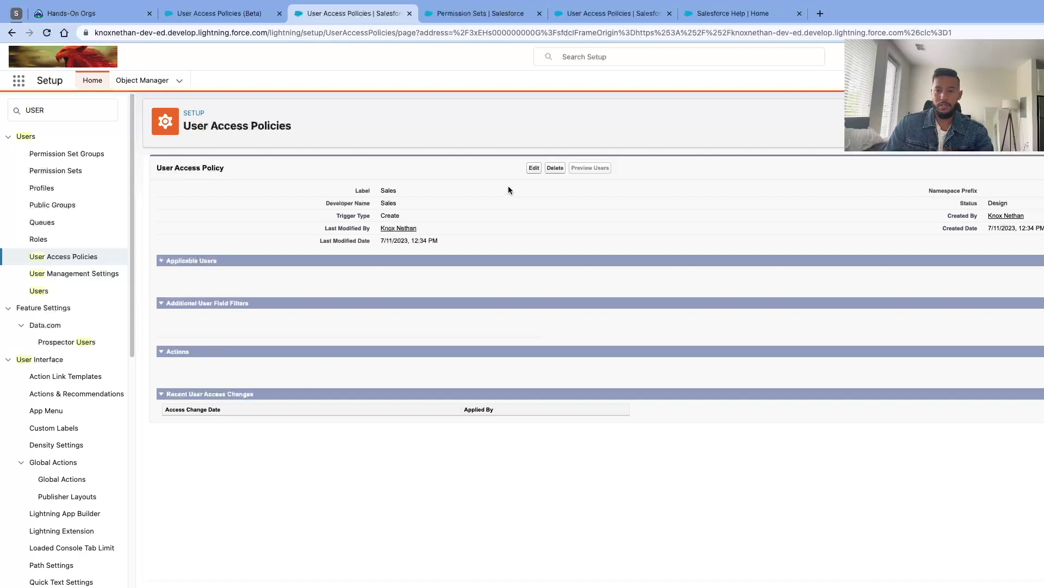
- Edit the Sales policy so its applicable-users filter is Role equals CEO
left_click(532, 168)
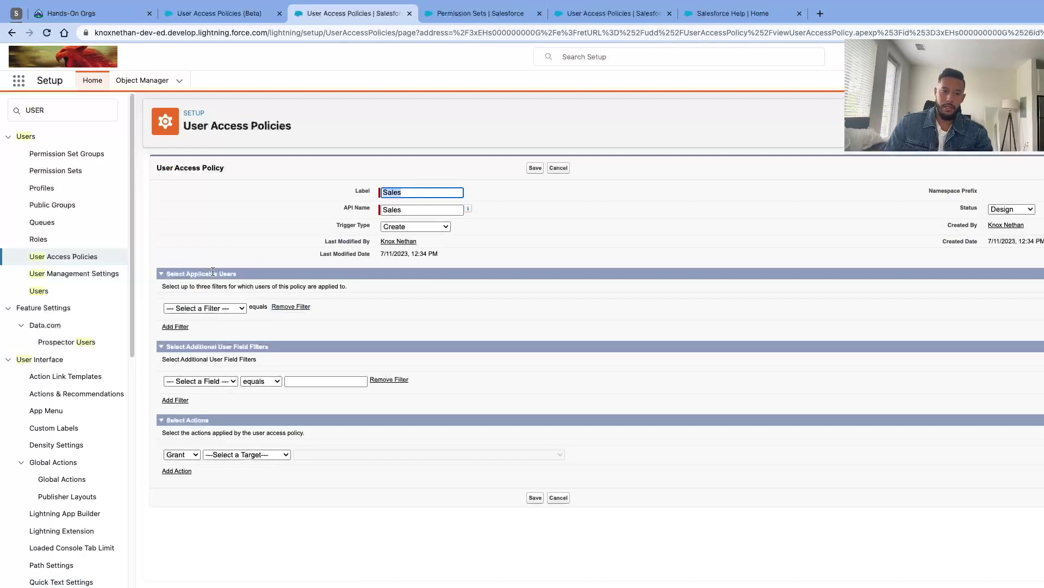
left_click(188, 275)
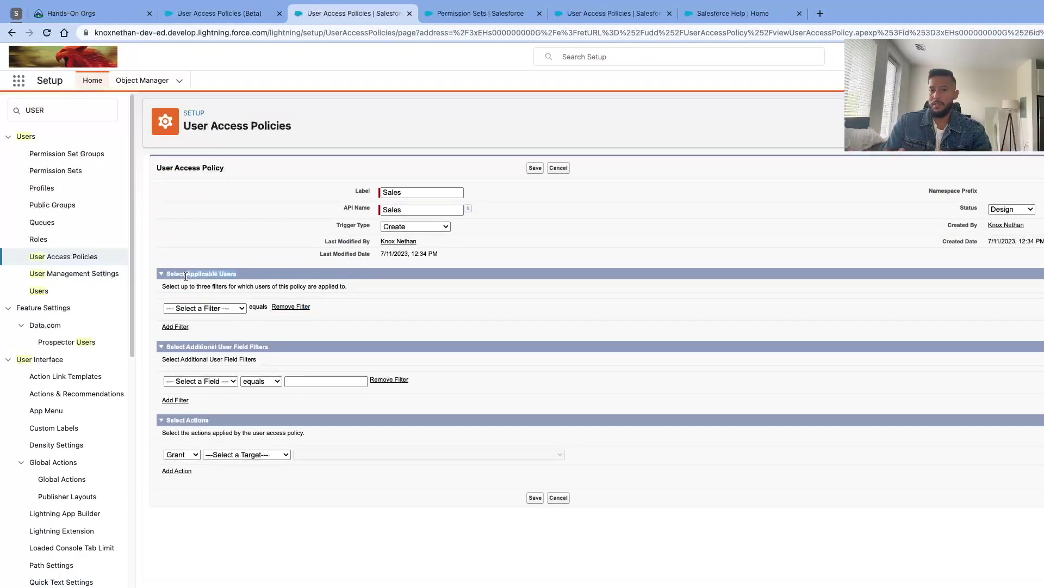
left_click(179, 308)
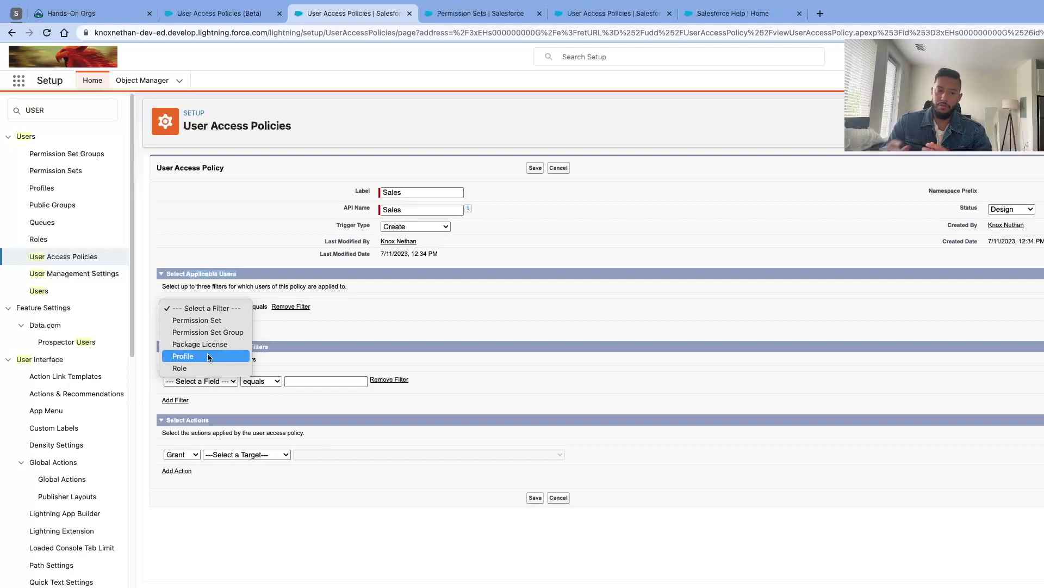
left_click(191, 369)
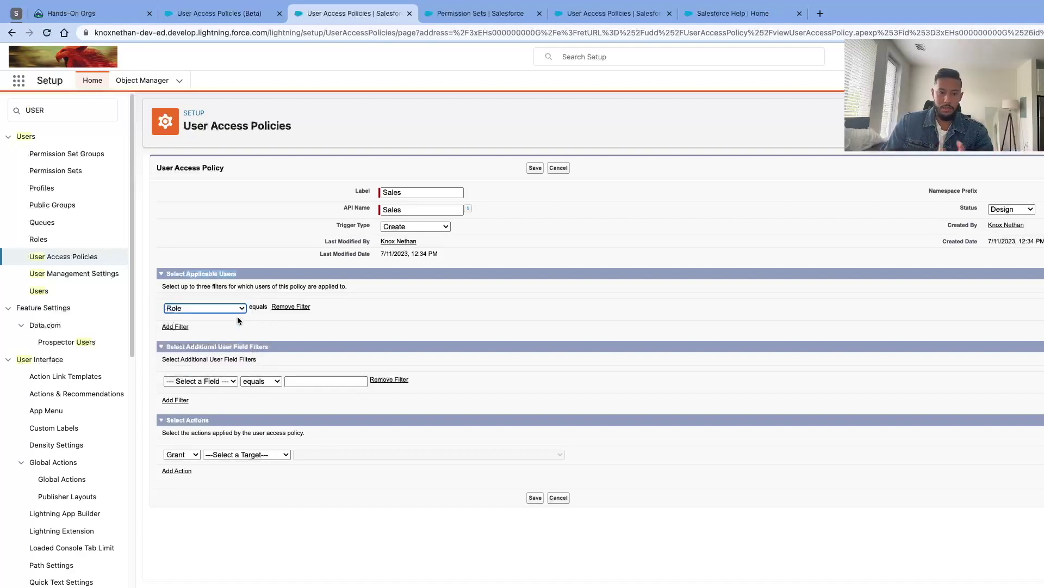
left_click(360, 317)
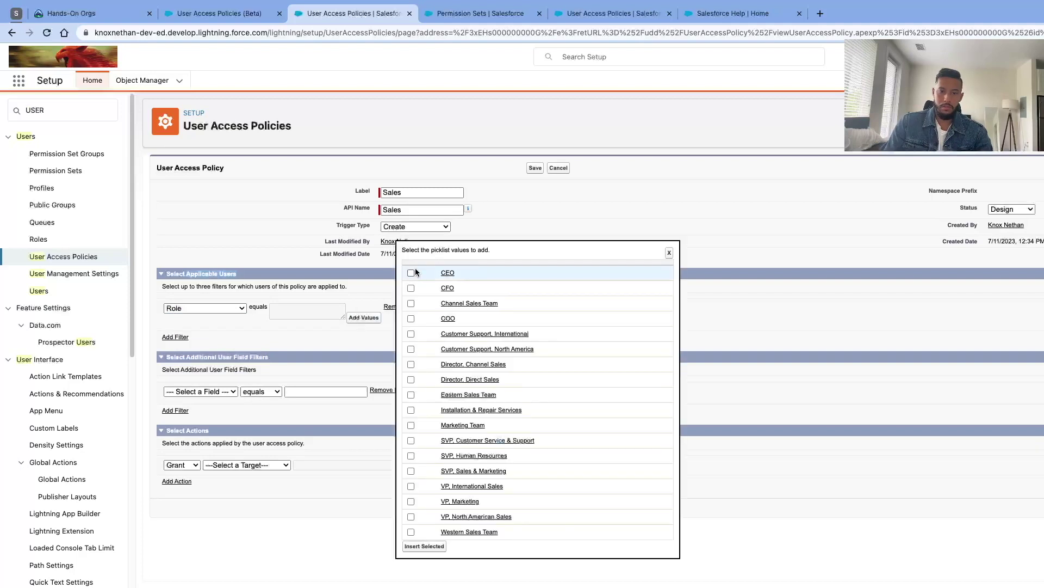
left_click(410, 274)
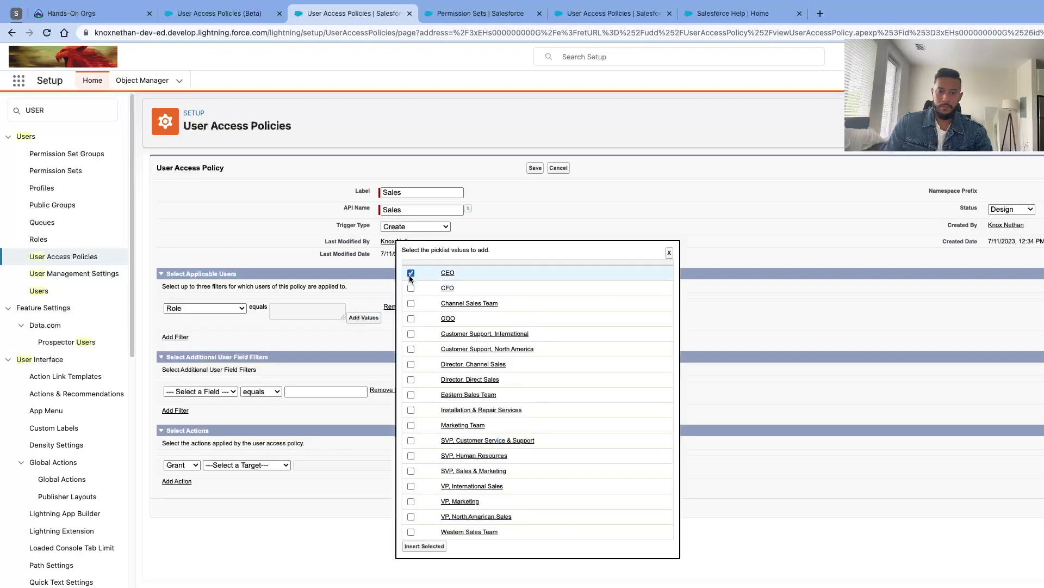
left_click(427, 546)
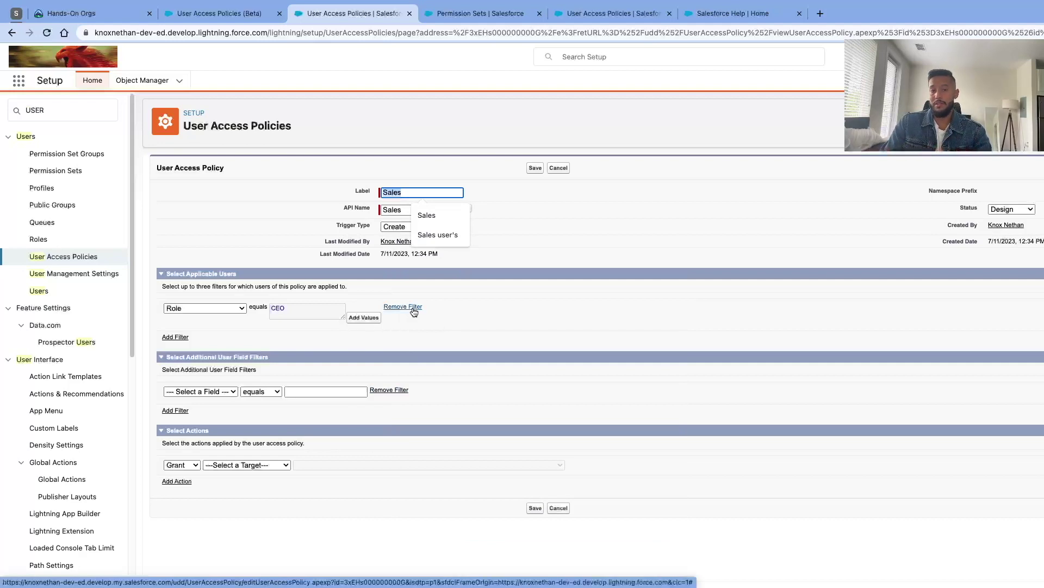
left_click(391, 322)
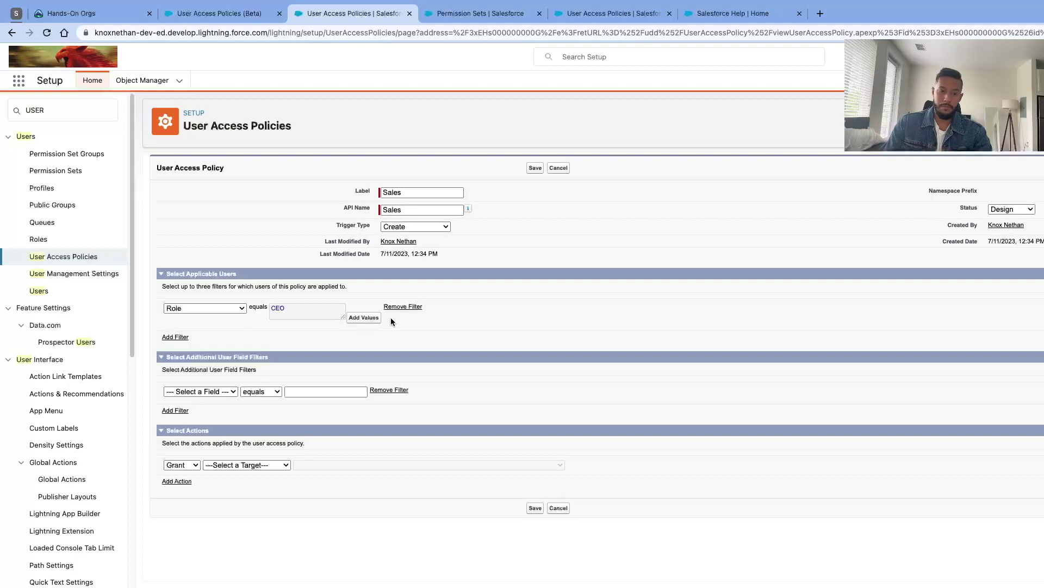
- Add a Grant action for the Sales permission set to the policy and save it
left_click(205, 391)
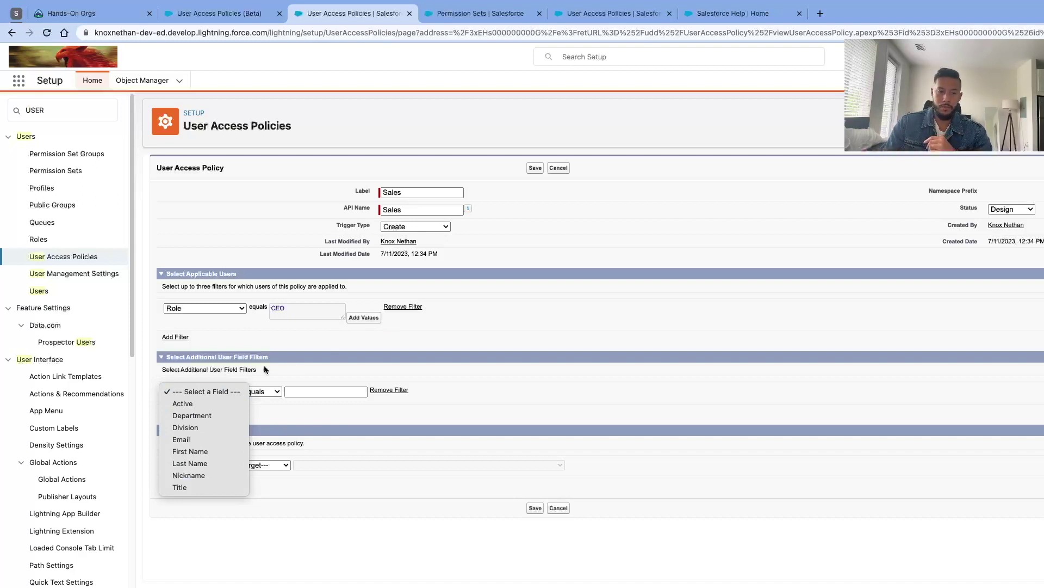
left_click(557, 372)
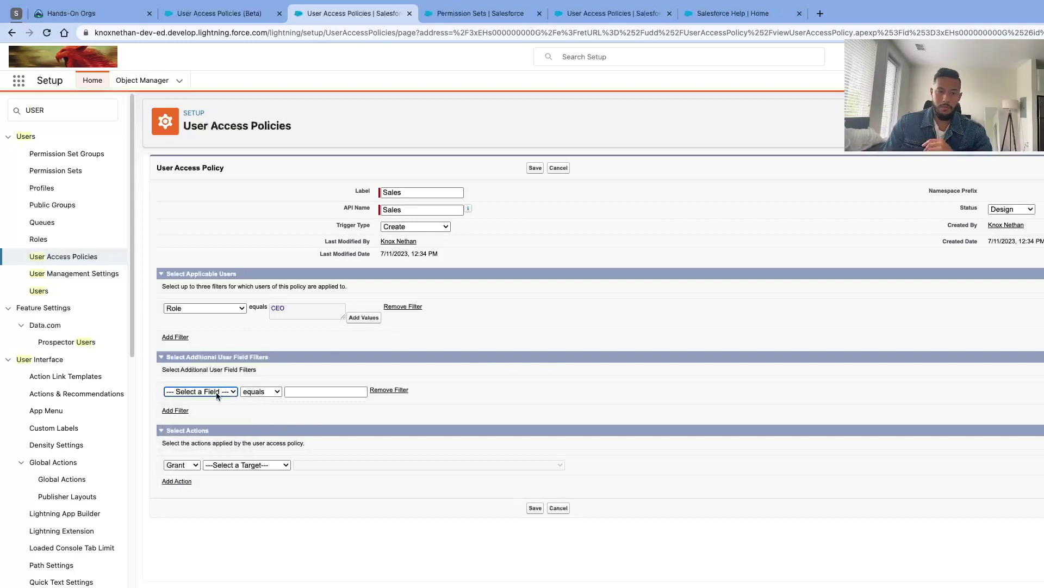
left_click(181, 464)
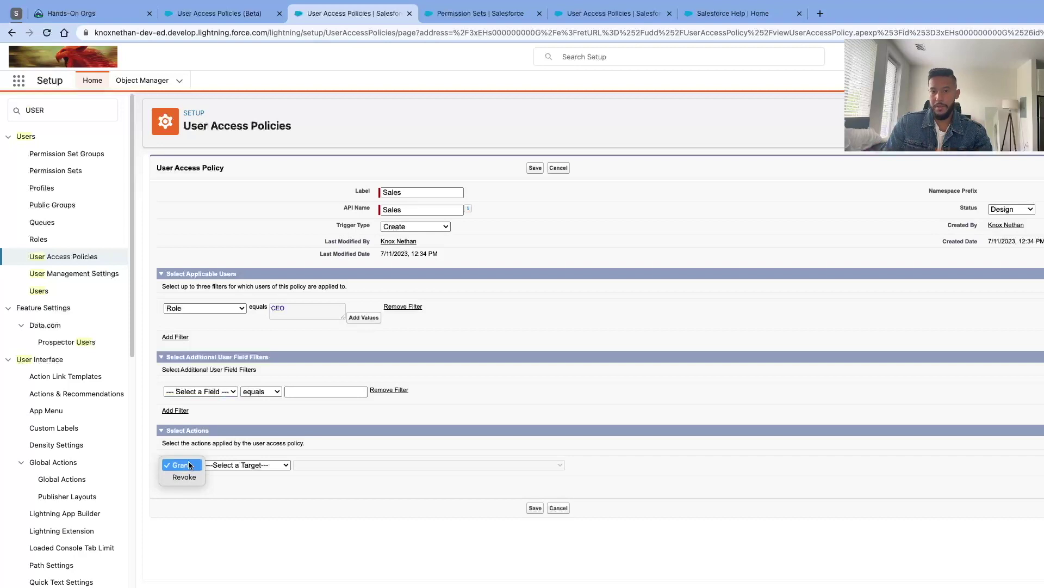
left_click(185, 464)
left_click(251, 466)
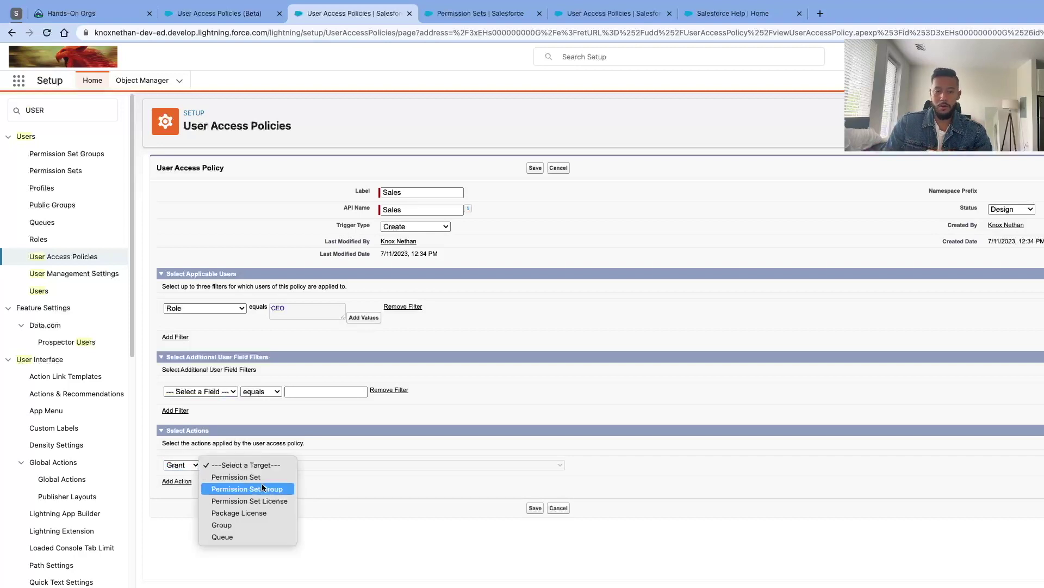
left_click(260, 477)
left_click(393, 465)
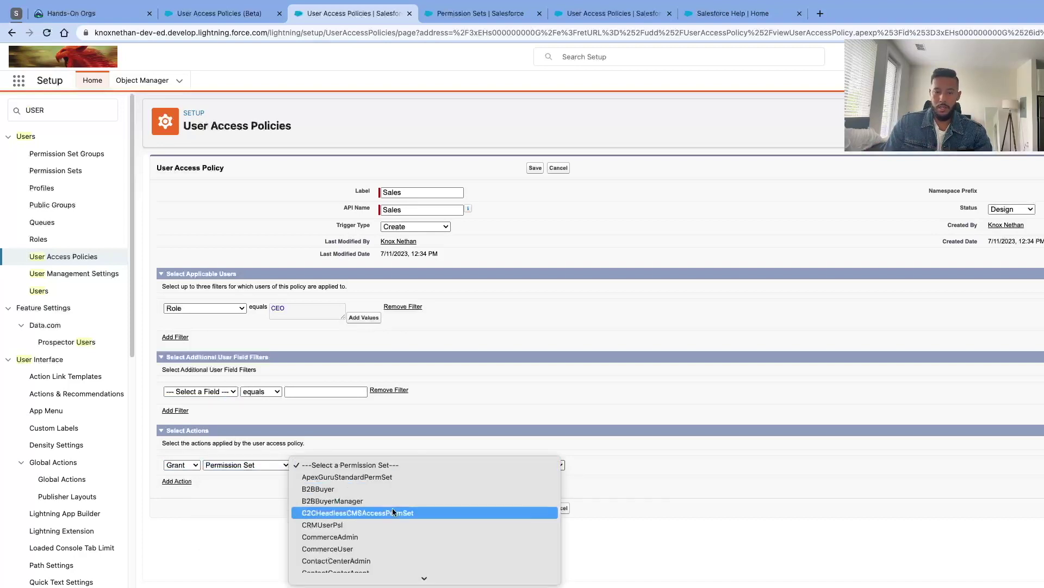
scroll(393, 507, "down", 2)
left_click(343, 441)
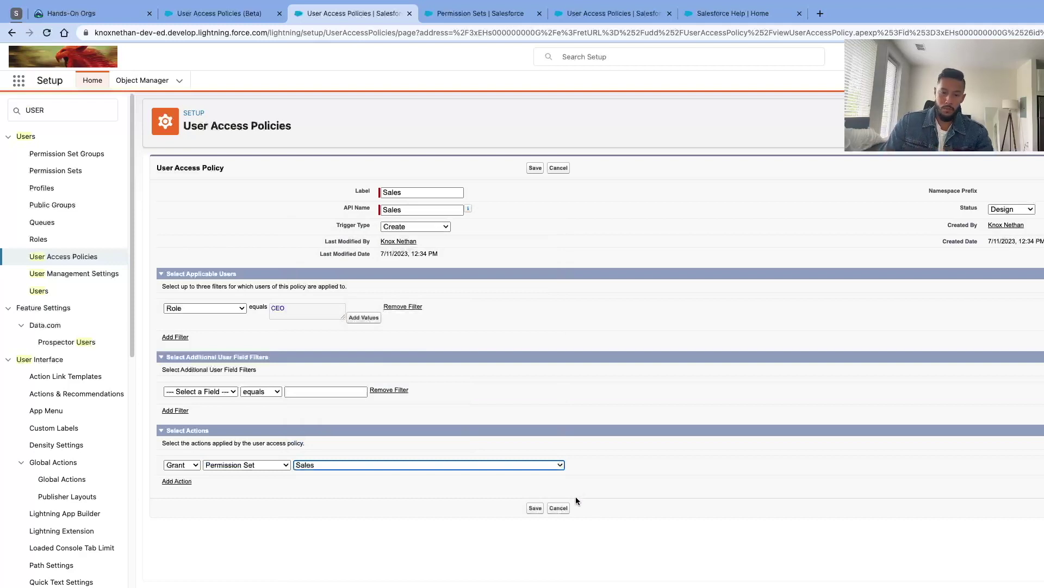
left_click(537, 509)
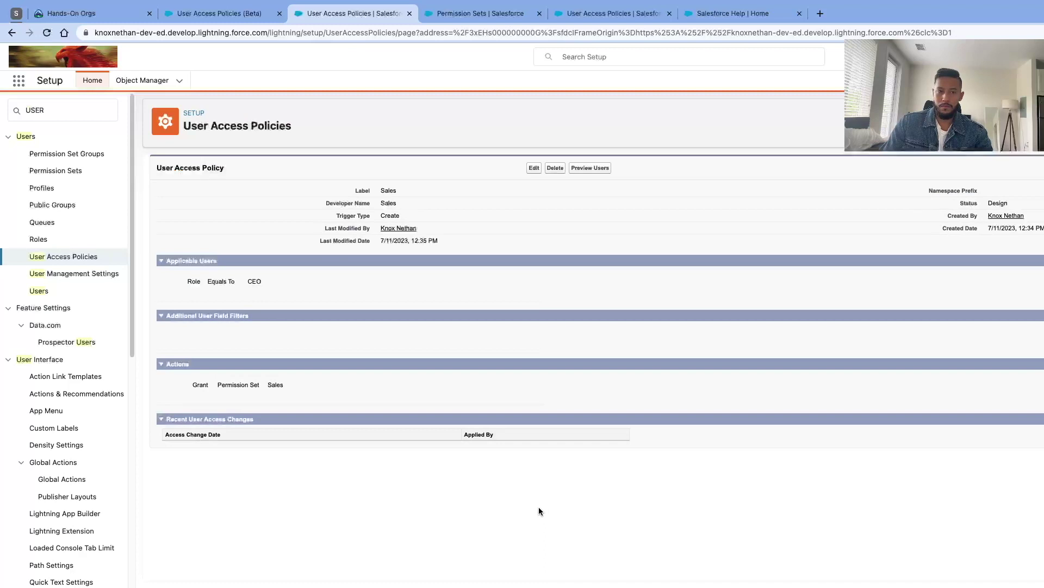
- Start a new user from the Users list and look over the User License options
left_click(35, 290)
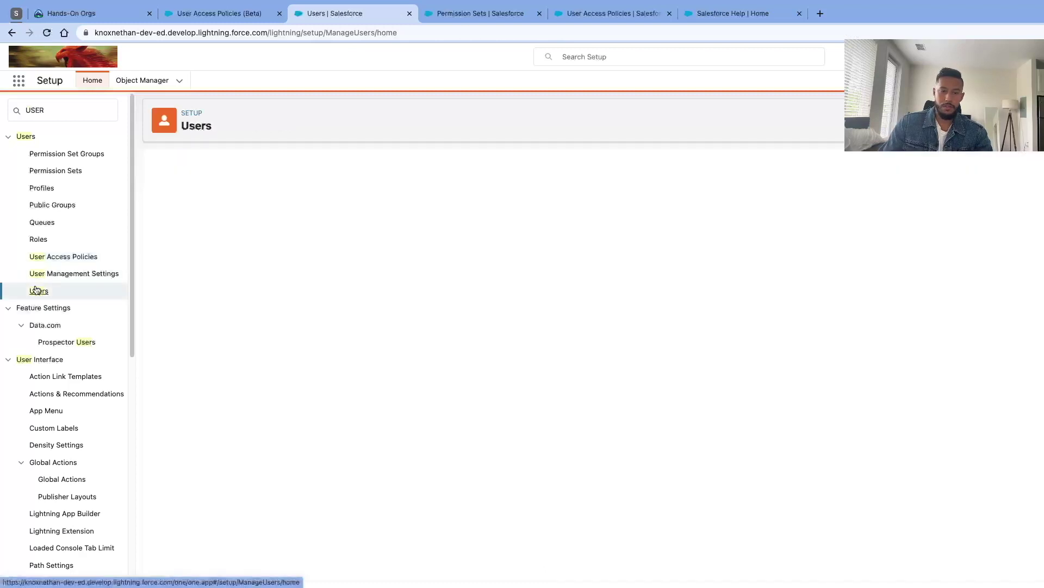
left_click(550, 251)
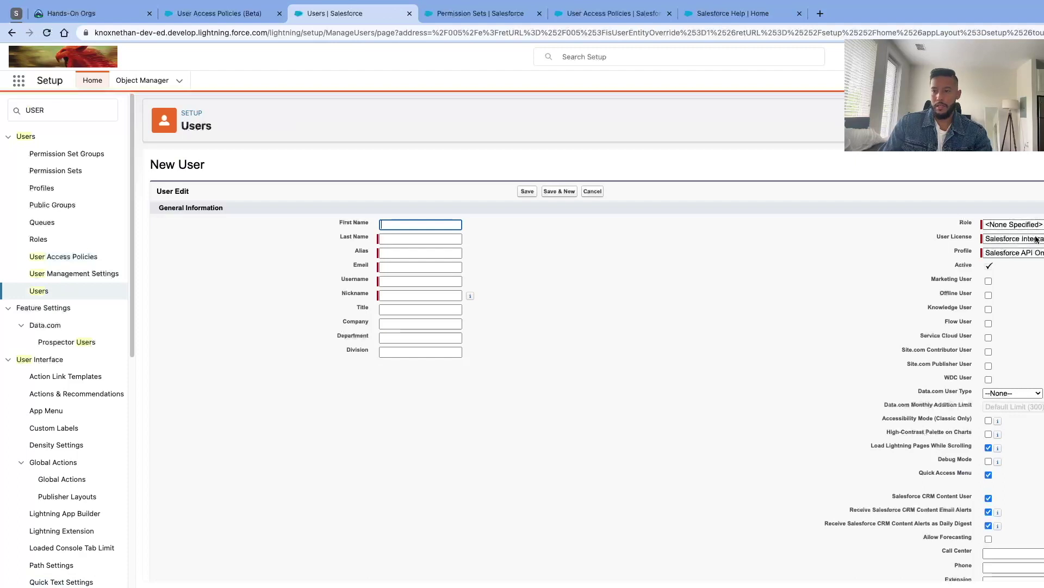
left_click(1033, 240)
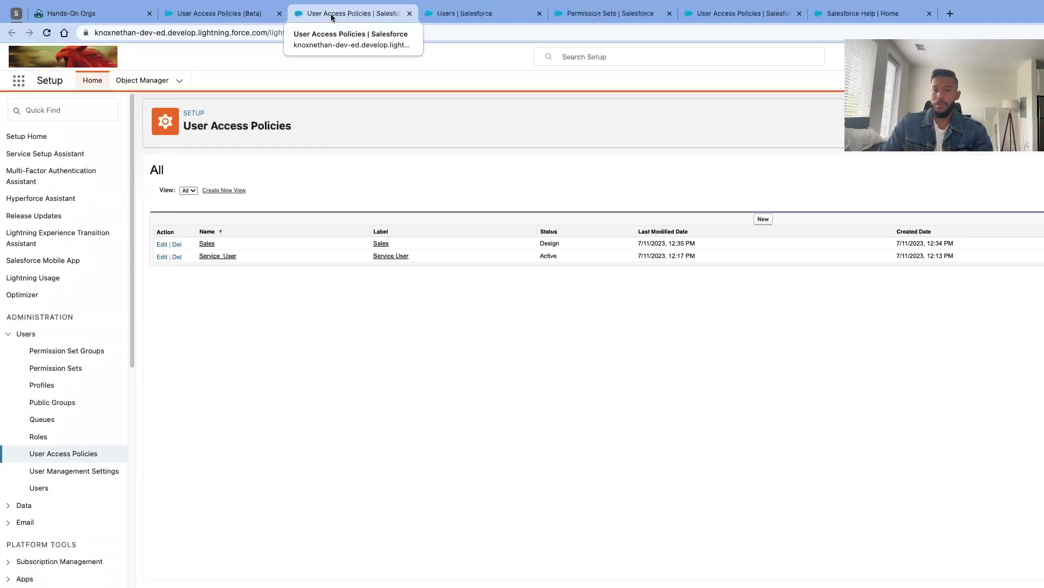
- Change the Sales policy status to Active and save it, then view the new CEO user's details
left_click(207, 245)
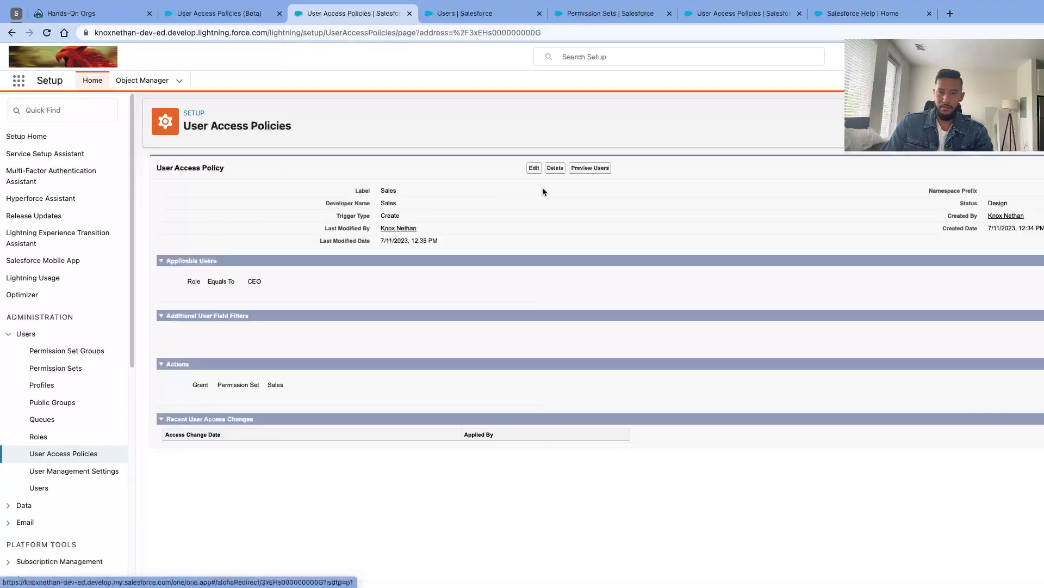
left_click(533, 168)
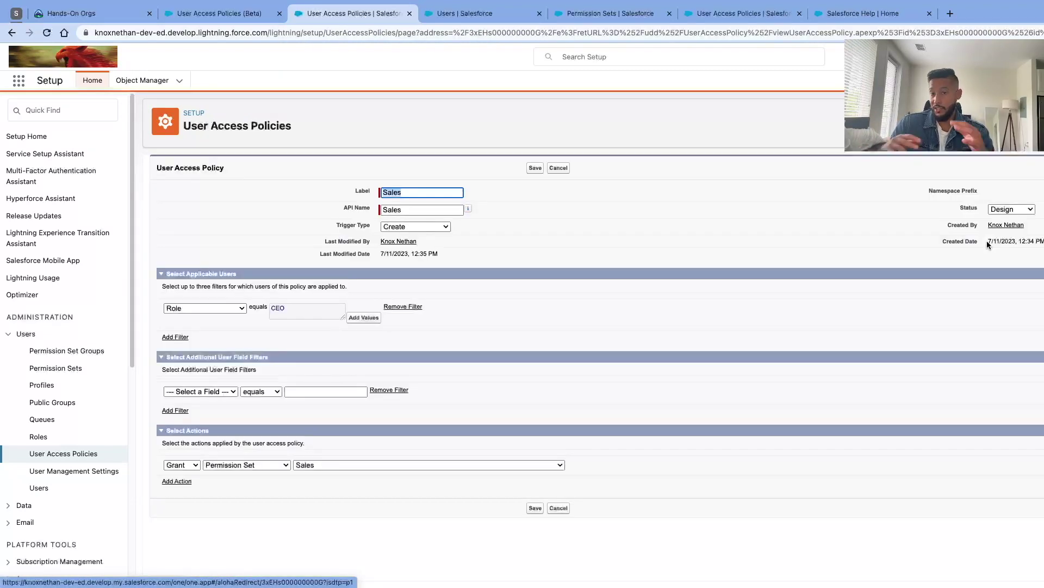
left_click(1007, 210)
left_click(1015, 267)
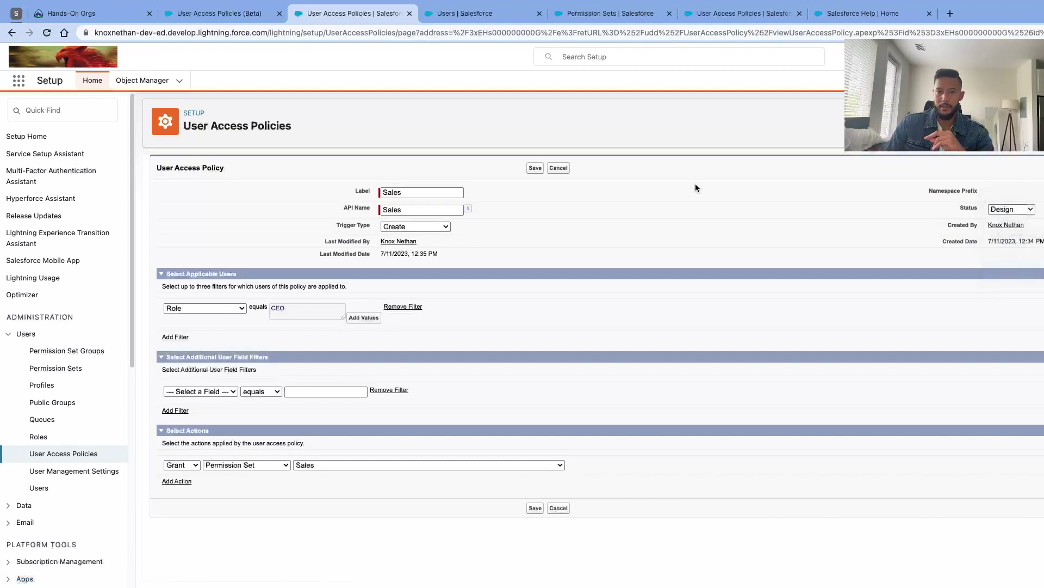
left_click(535, 167)
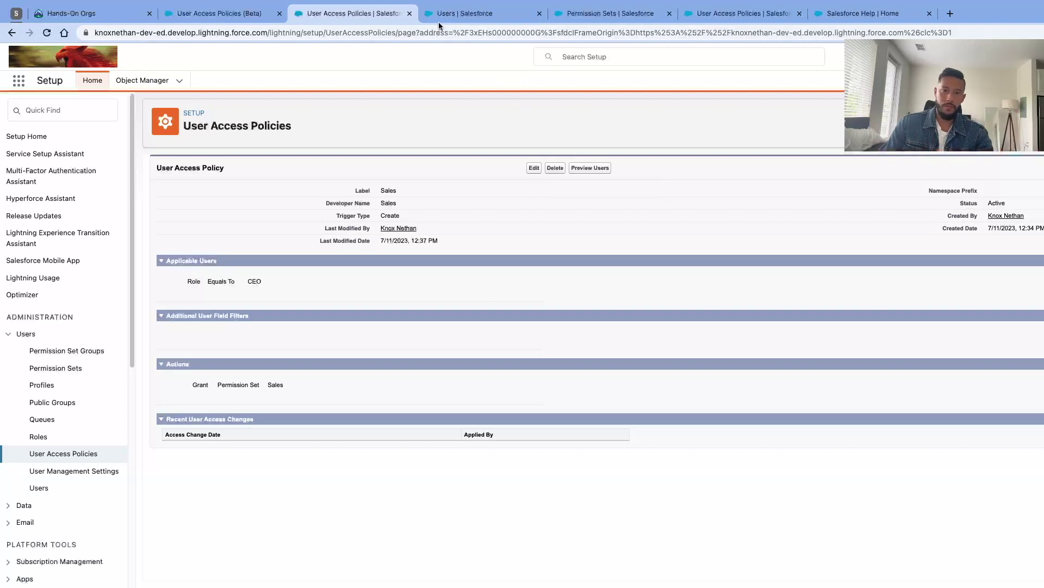
left_click(457, 13)
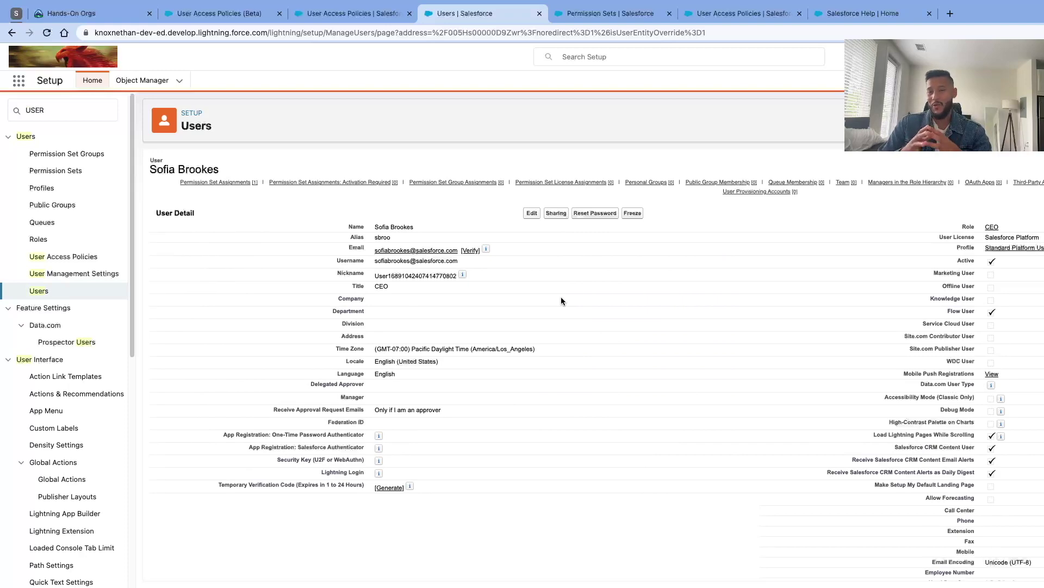
scroll(566, 300, "down", 6)
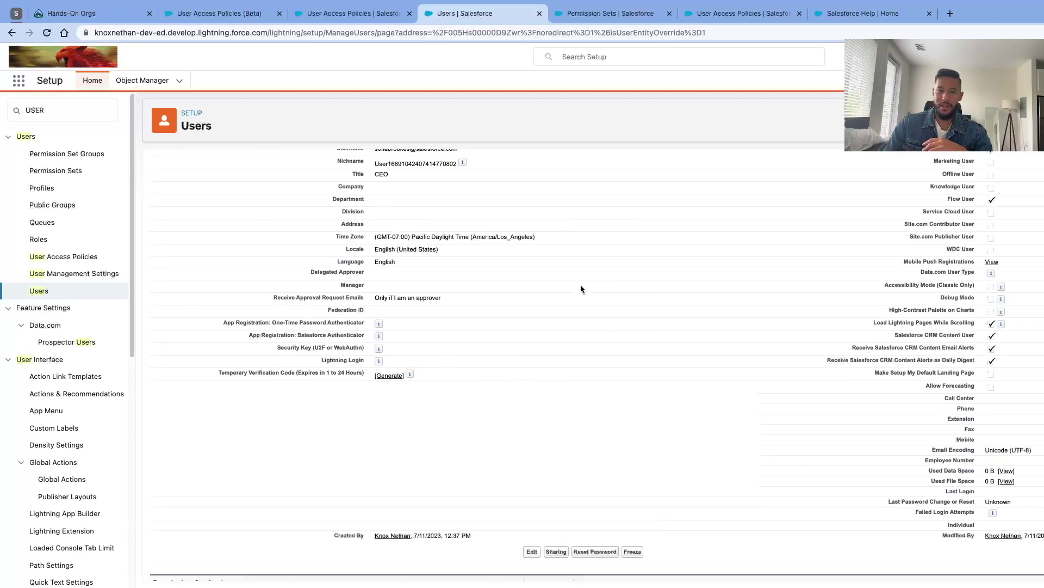
scroll(574, 309, "down", 1)
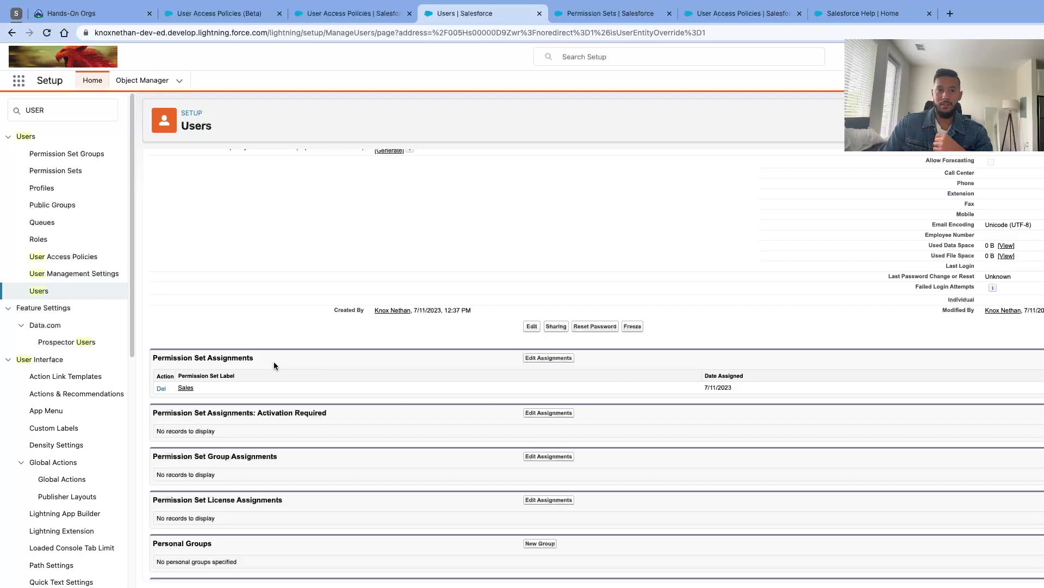
left_click(332, 20)
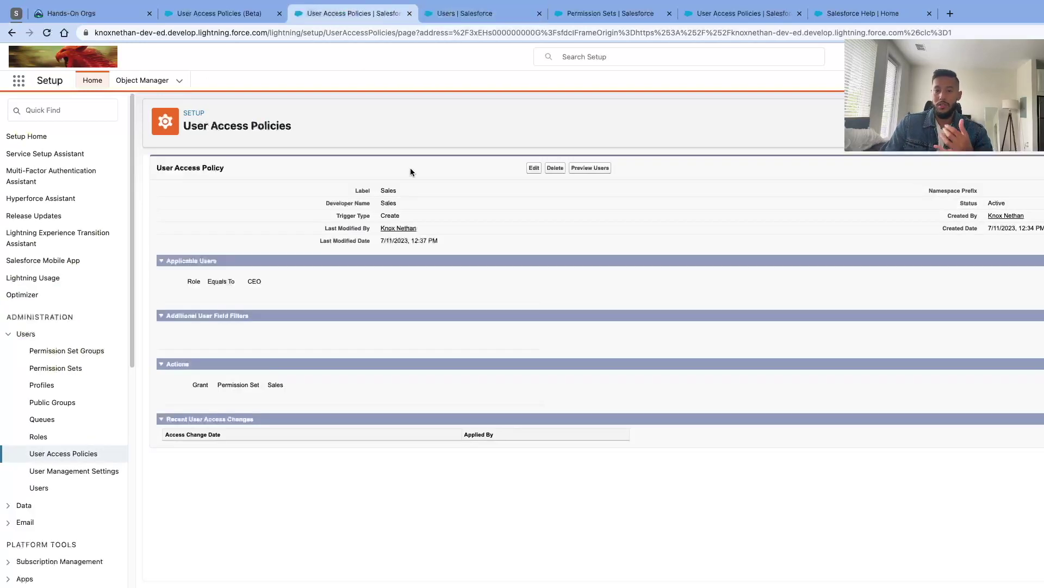